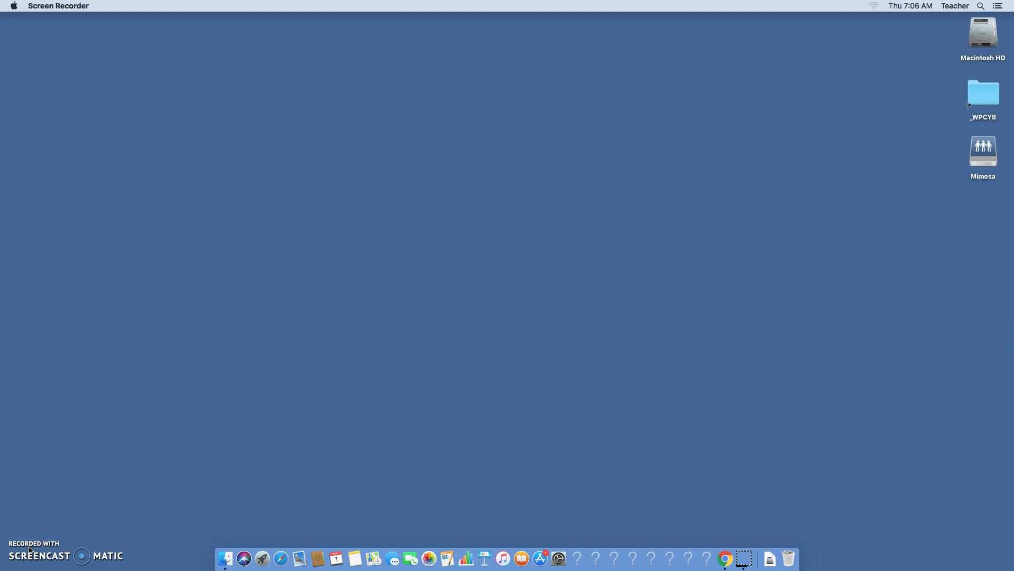
Step: Sign in to the Mimosa server with the student username and password to mount HolmesJournalism
left_click(991, 156)
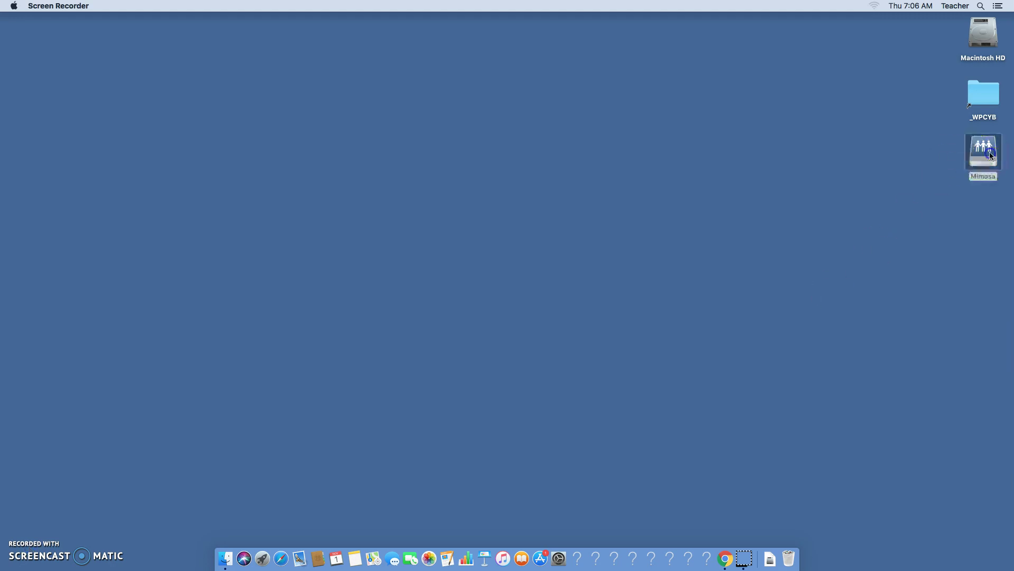
double_click(991, 155)
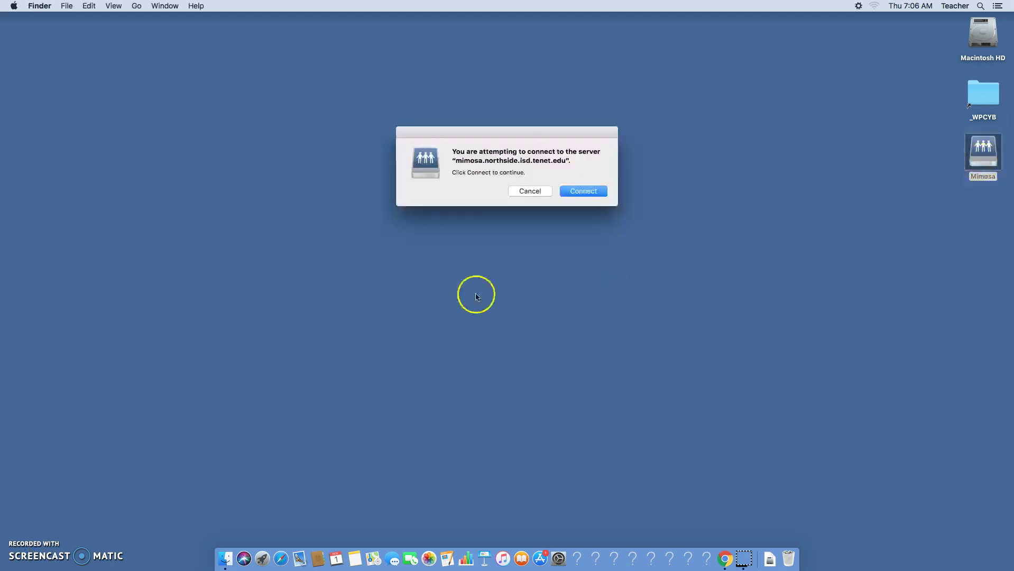
left_click(585, 190)
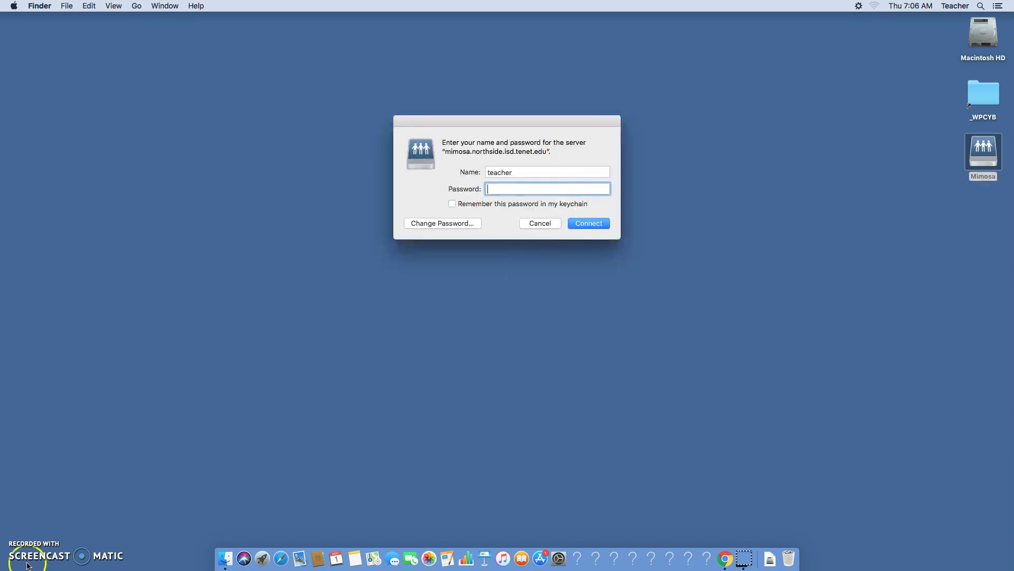
double_click(532, 170)
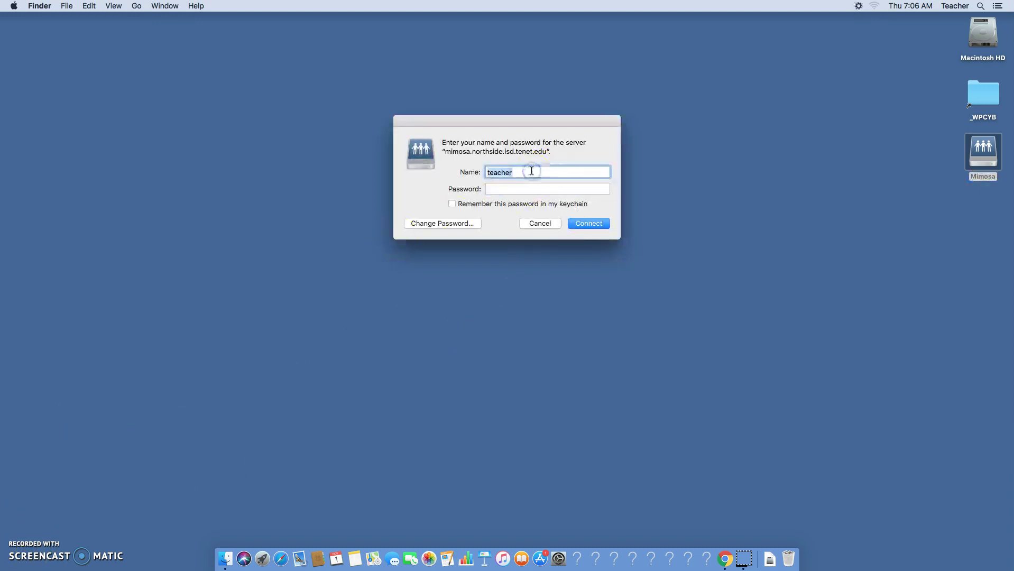
type("jstudent001")
key("Tab")
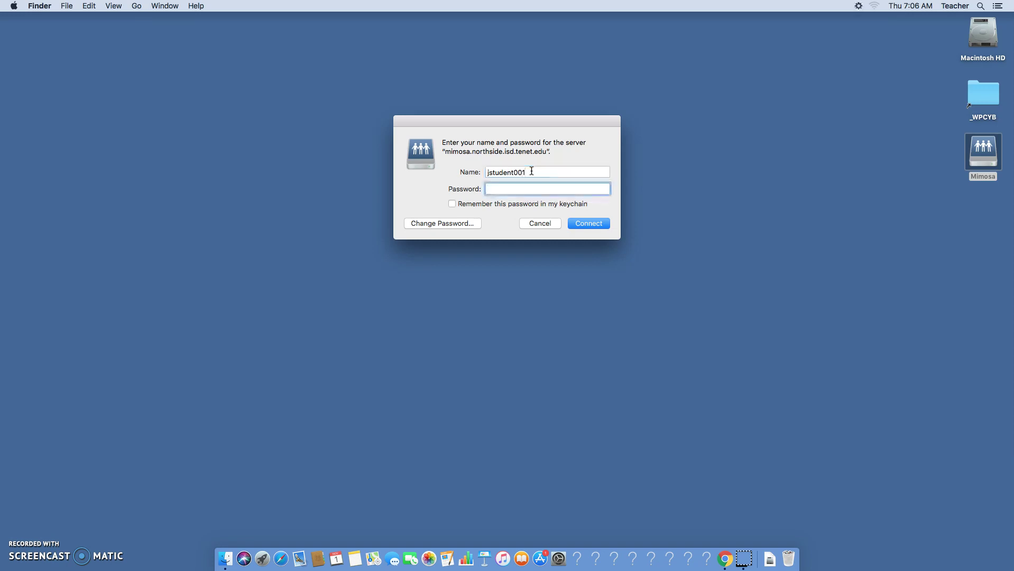
left_click(590, 224)
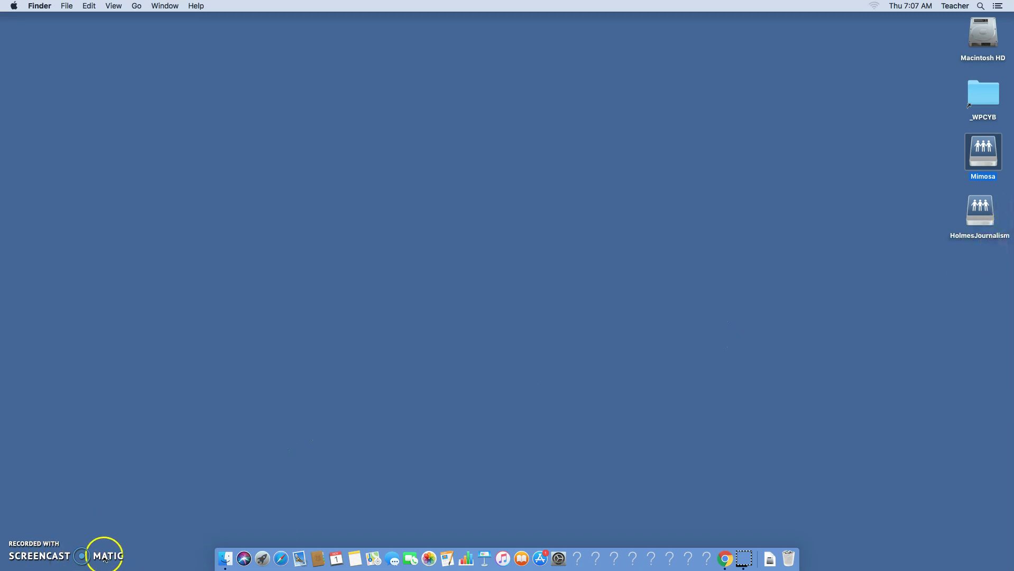
Step: Open Launchpad from the Dock and bring up the page with Google Chrome
left_click(27, 552)
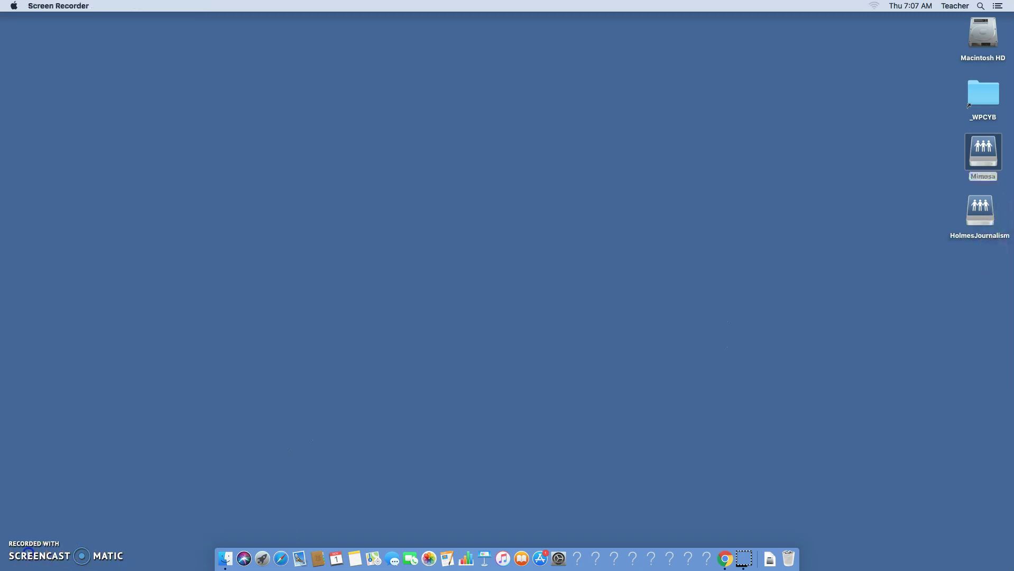
left_click(125, 549)
left_click(19, 552)
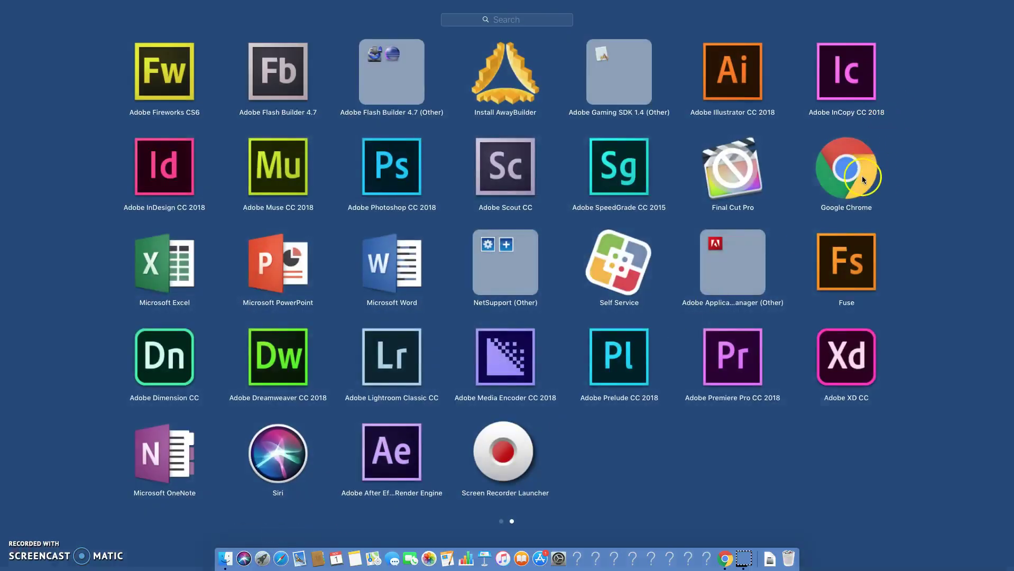
Step: Launch Google Chrome and switch to Google Images
left_click(855, 179)
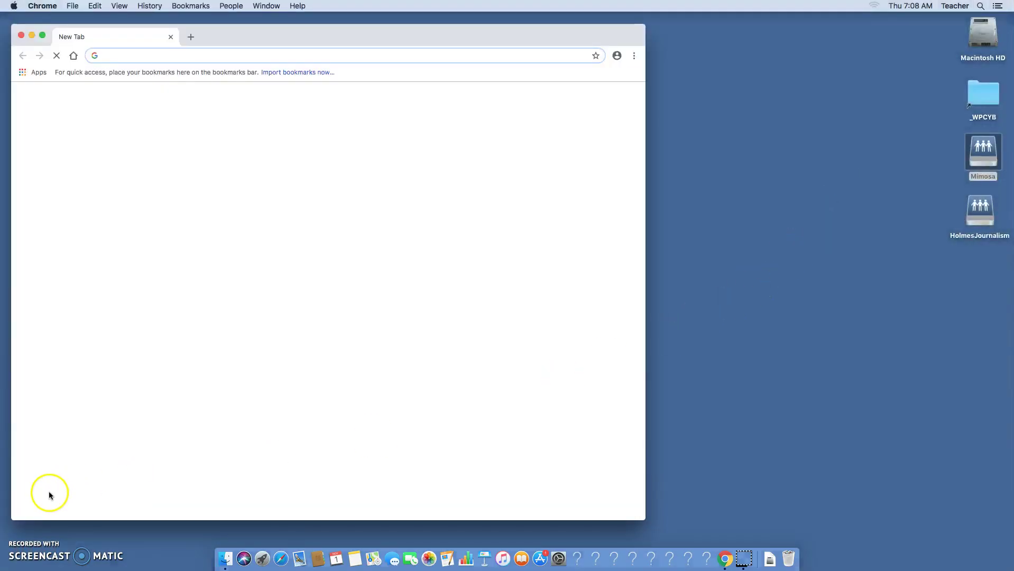
left_click(19, 556)
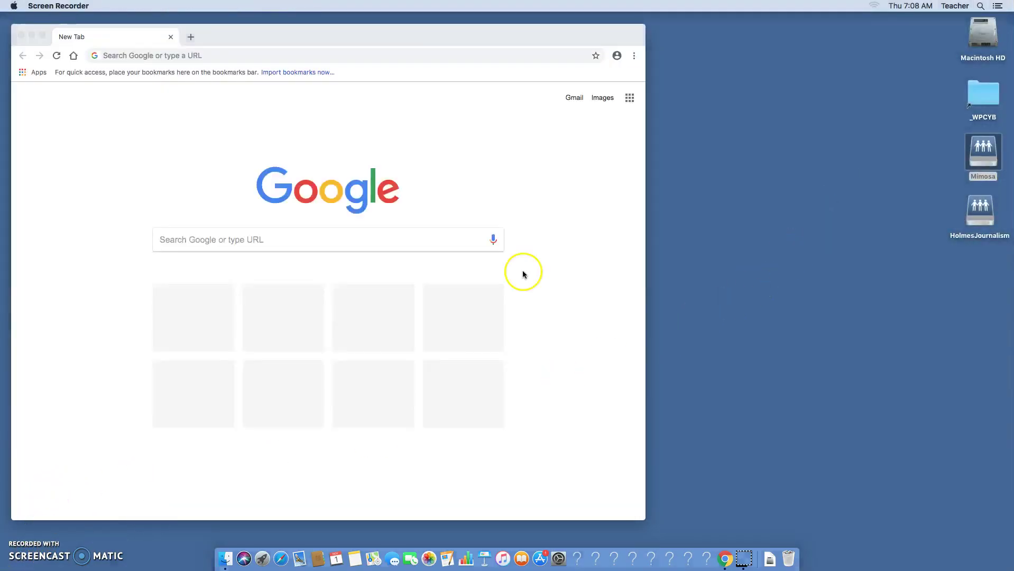
left_click(605, 101)
left_click(606, 100)
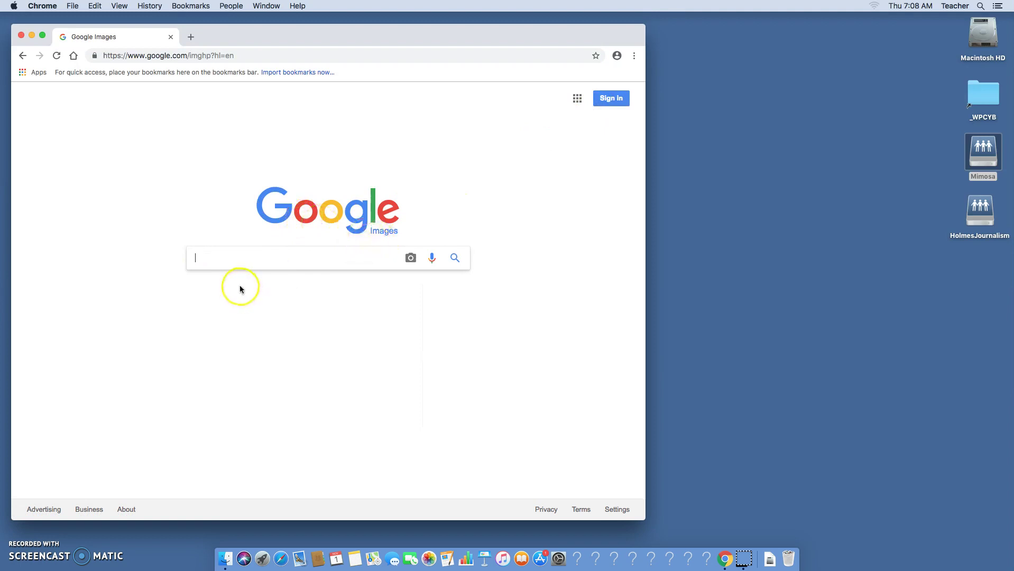
Step: Search Google Images for 'chance the rapper', correcting the typo first
type("chnace")
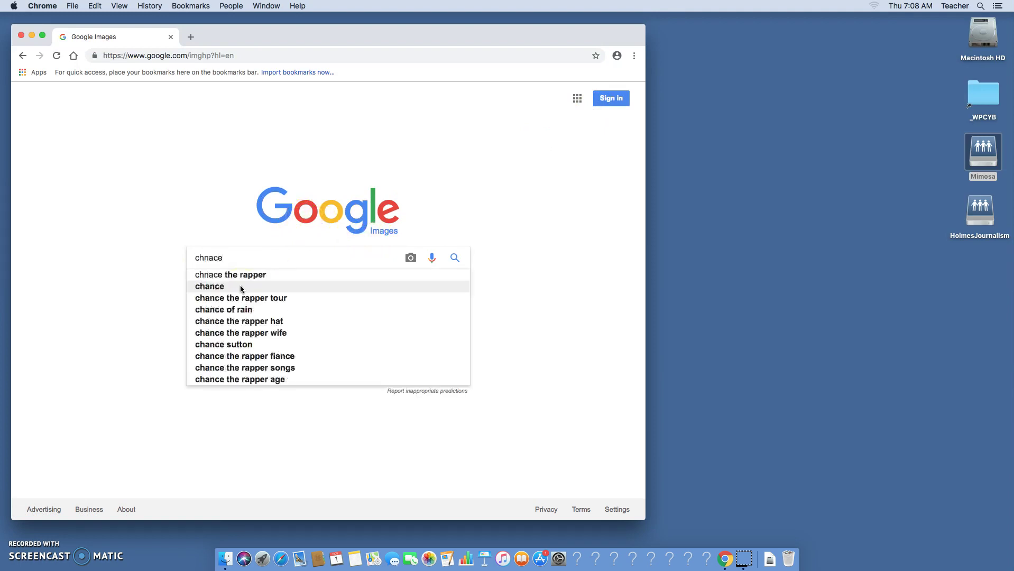
key("BackSpace")
key("BackSpace")
key("BackSpace")
key("BackSpace")
type("ance ")
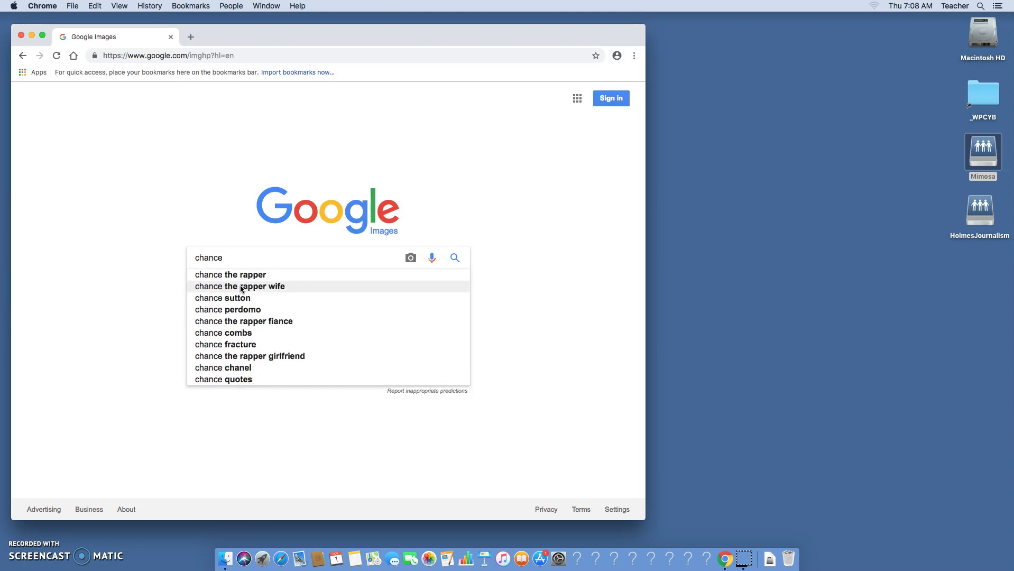
type("the rapper")
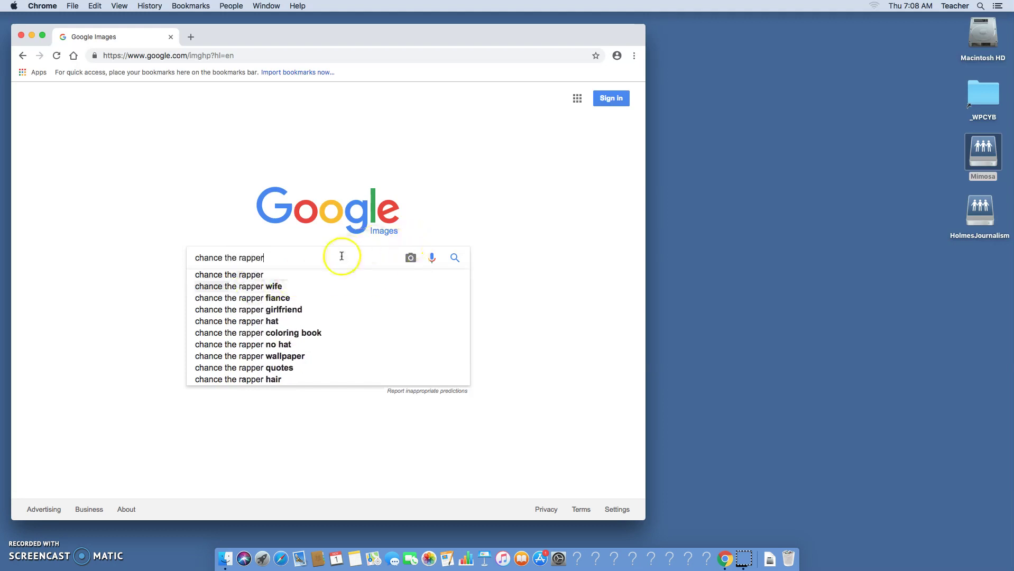
key("Return")
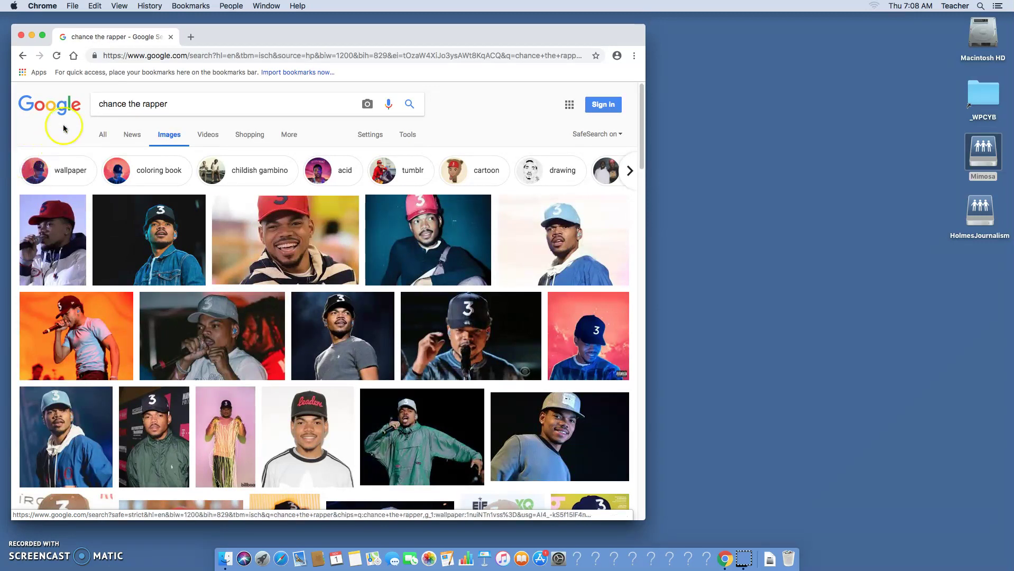
left_click(178, 110)
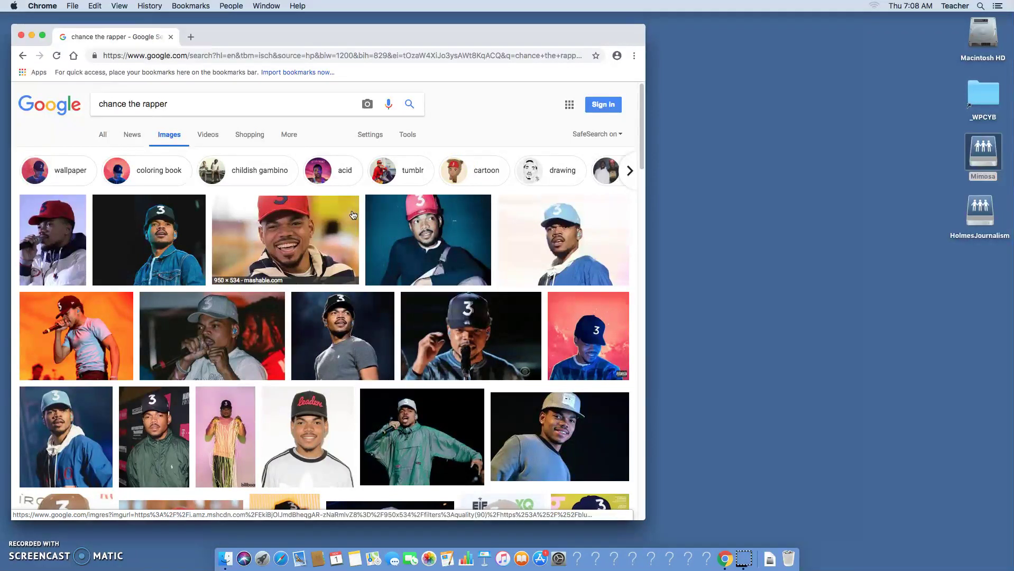
left_click(513, 214)
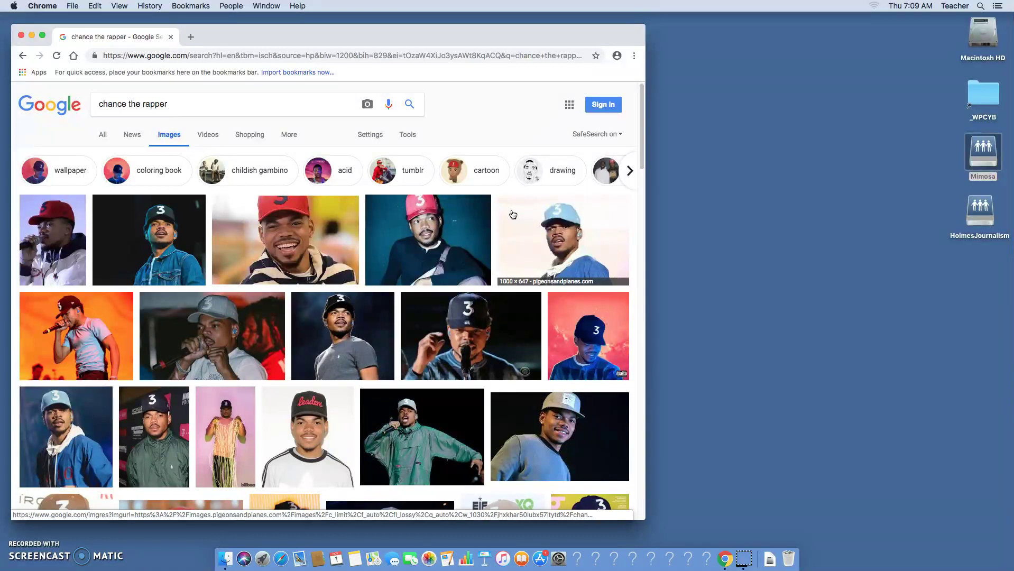
left_click(406, 133)
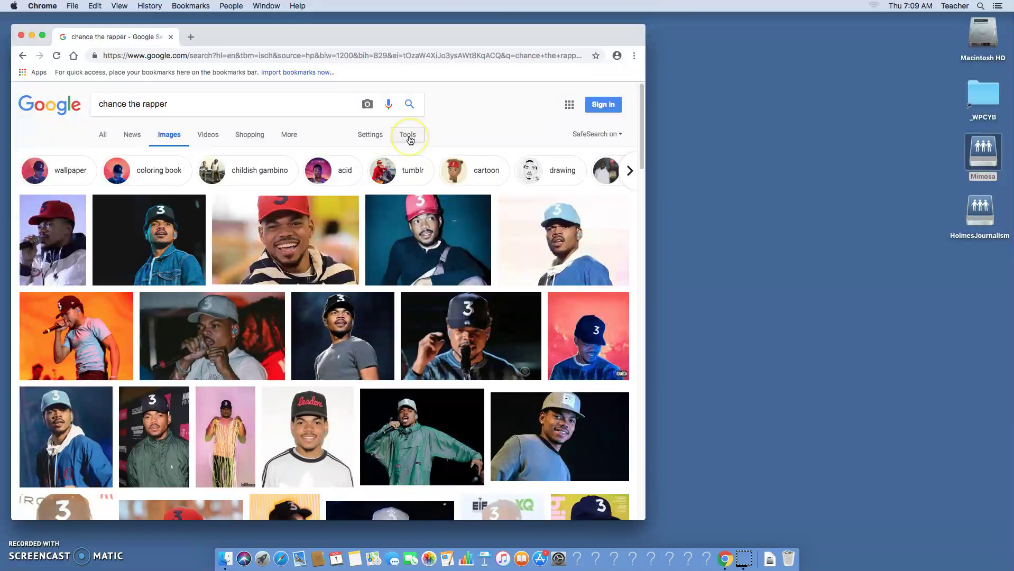
Step: Filter the image search results to Large size only
left_click(409, 137)
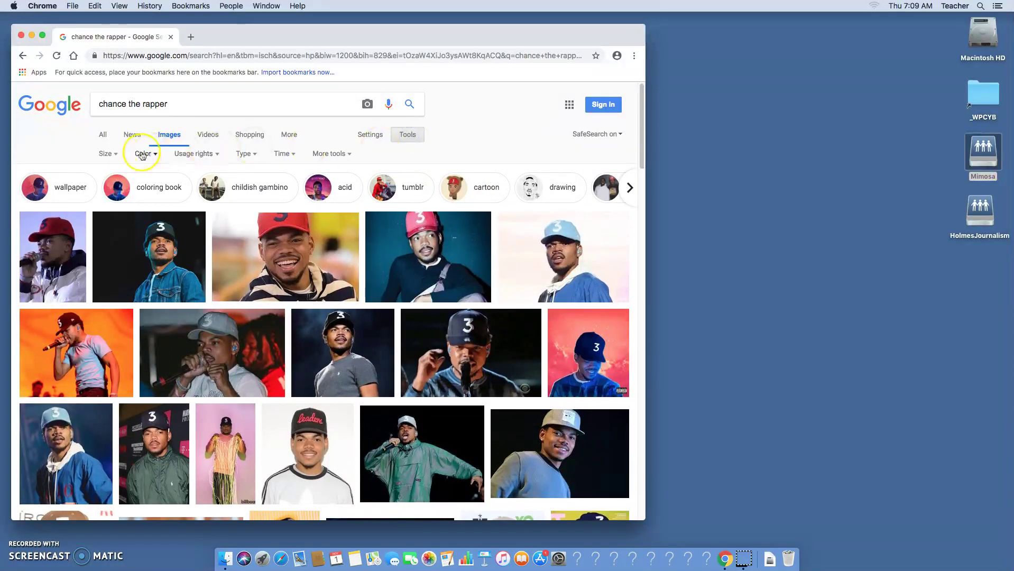
left_click(113, 156)
left_click(107, 186)
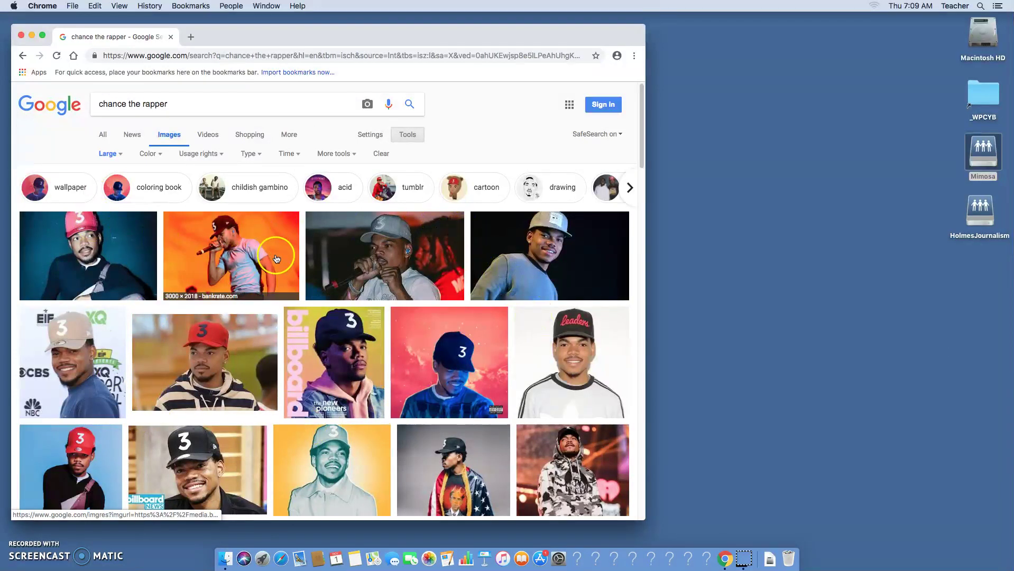
Step: Preview several photos, settle on the orange concert shot, and shift the Chrome window right
left_click(554, 267)
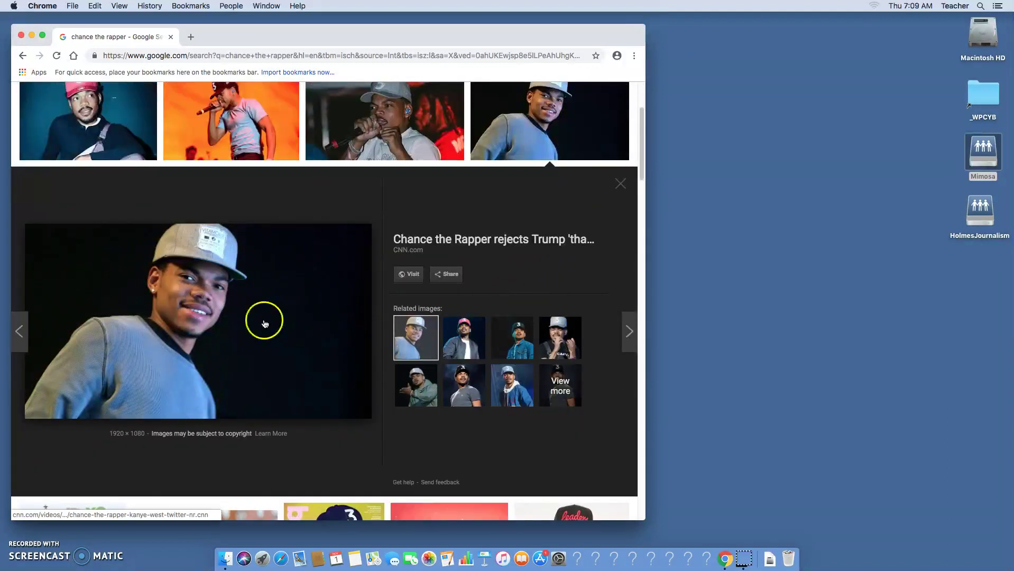
left_click(414, 111)
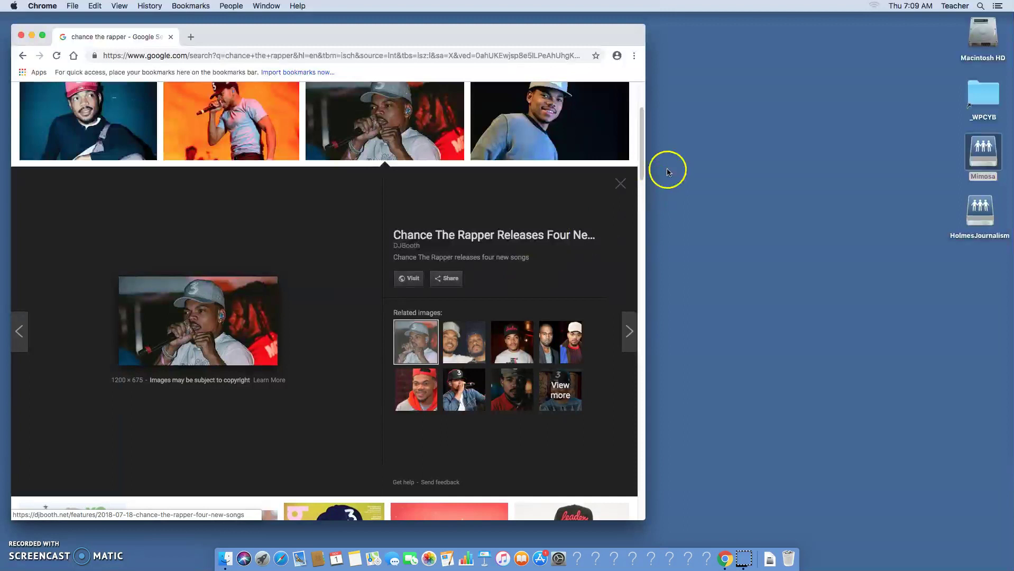
left_click_drag(643, 168, 640, 219)
left_click(178, 391)
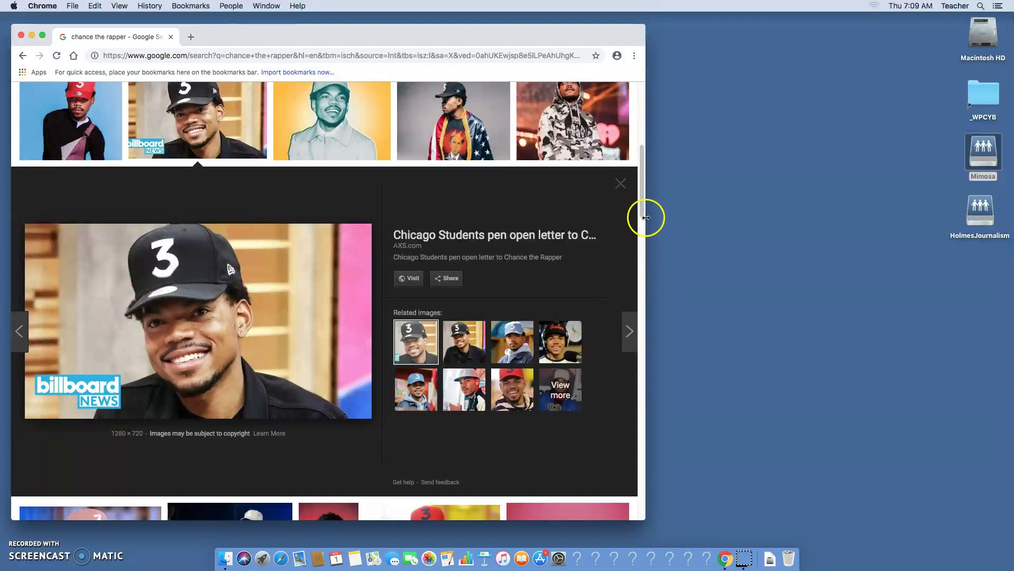
left_click_drag(642, 211, 628, 278)
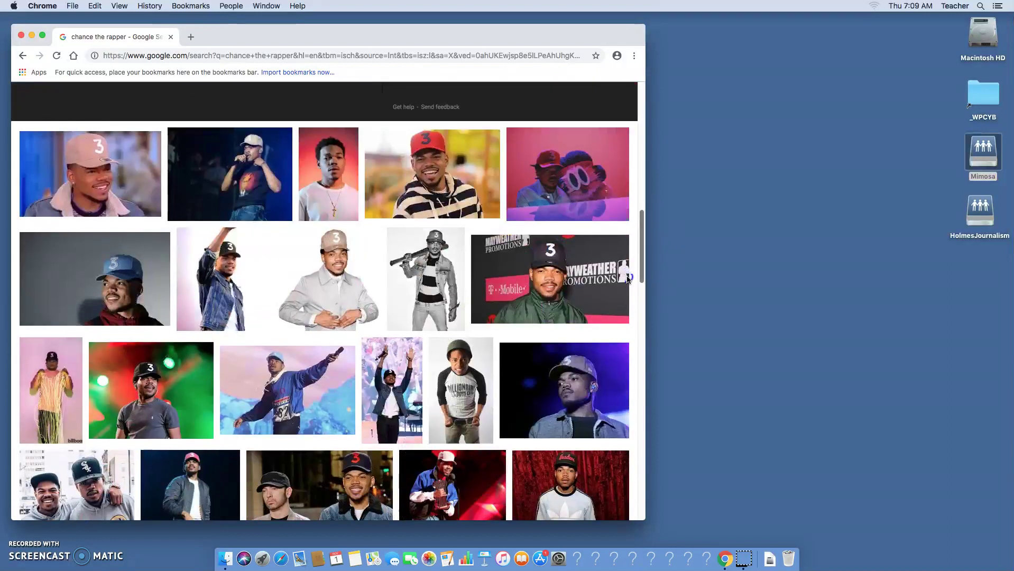
left_click(239, 267)
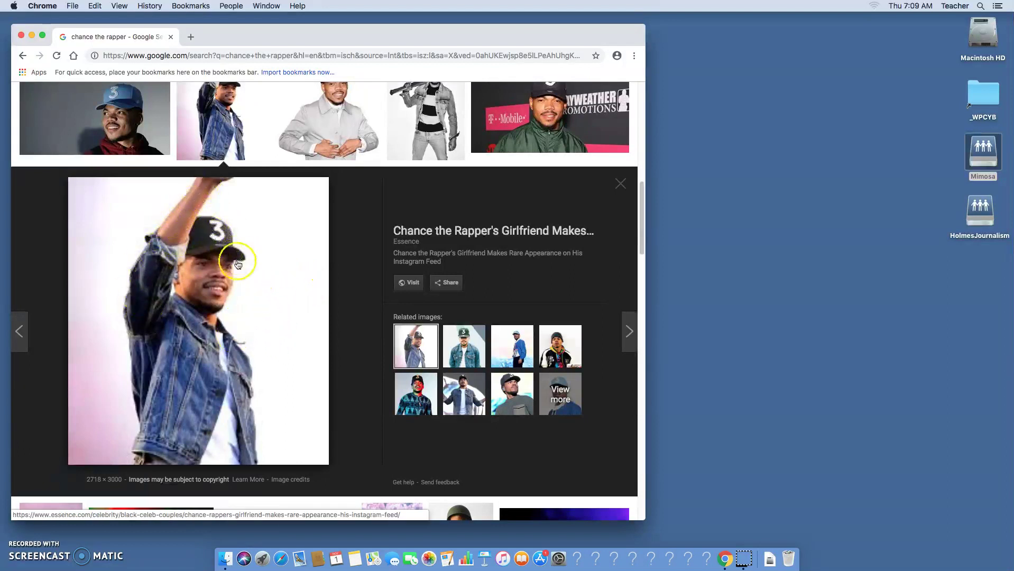
left_click_drag(645, 211, 642, 136)
left_click(243, 114)
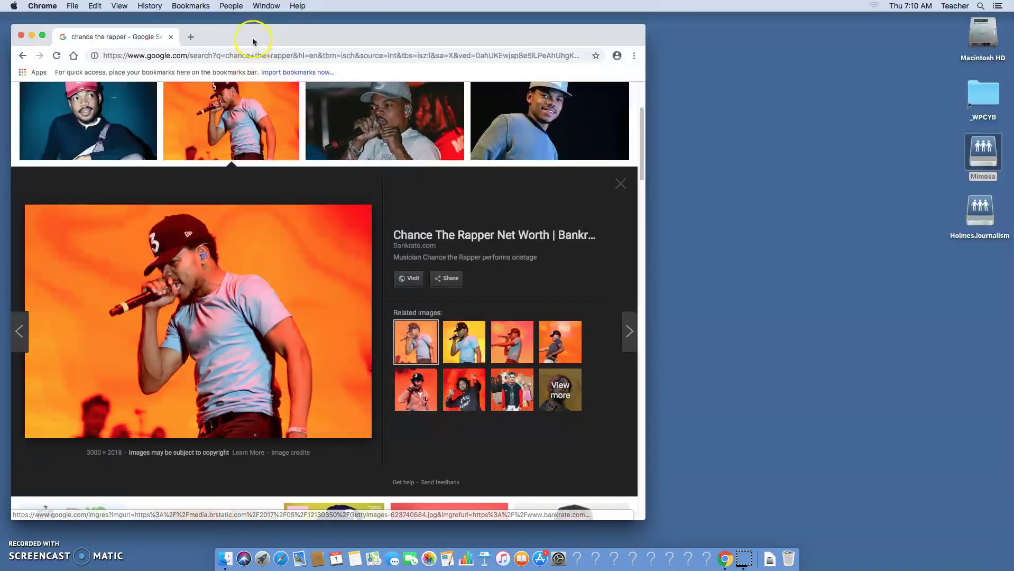
left_click_drag(253, 43, 419, 71)
Step: Drag the orange concert photo onto the desktop to save it as GettyImages-623740684.jpg
left_click_drag(379, 348, 317, 423)
scroll(318, 423, "down", 5)
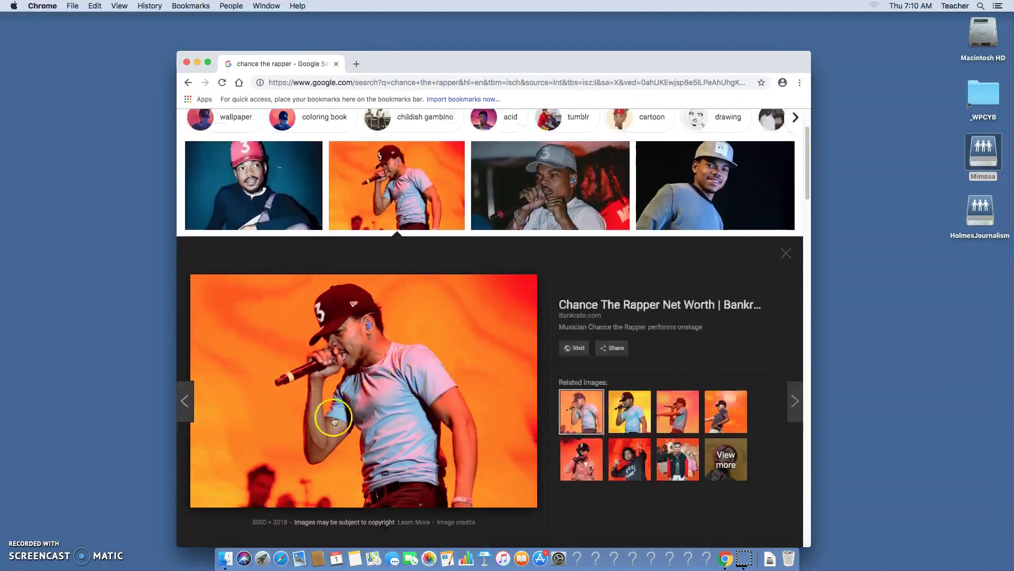
left_click_drag(388, 341, 363, 351)
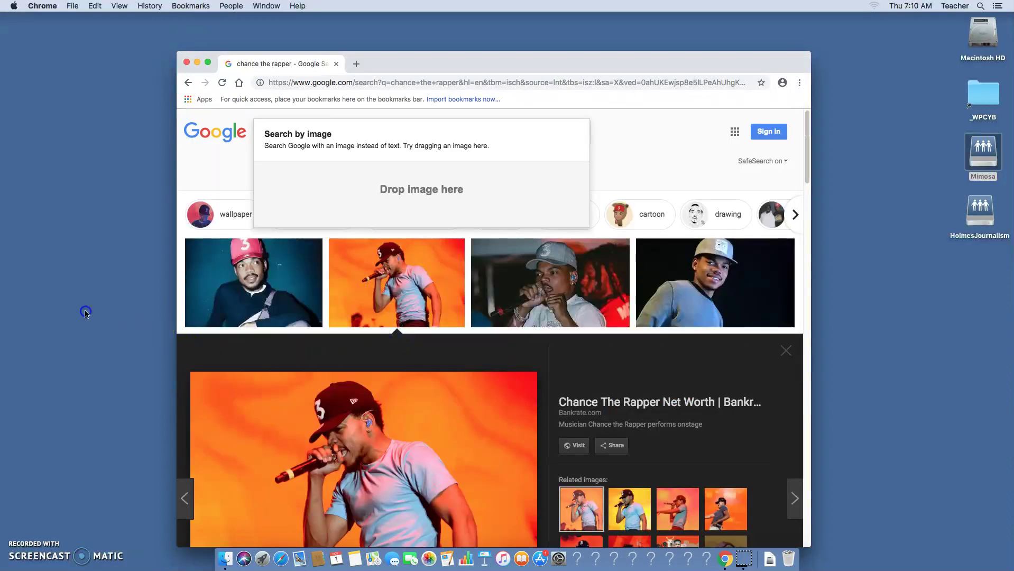
left_click_drag(86, 313, 84, 312)
left_click(103, 312)
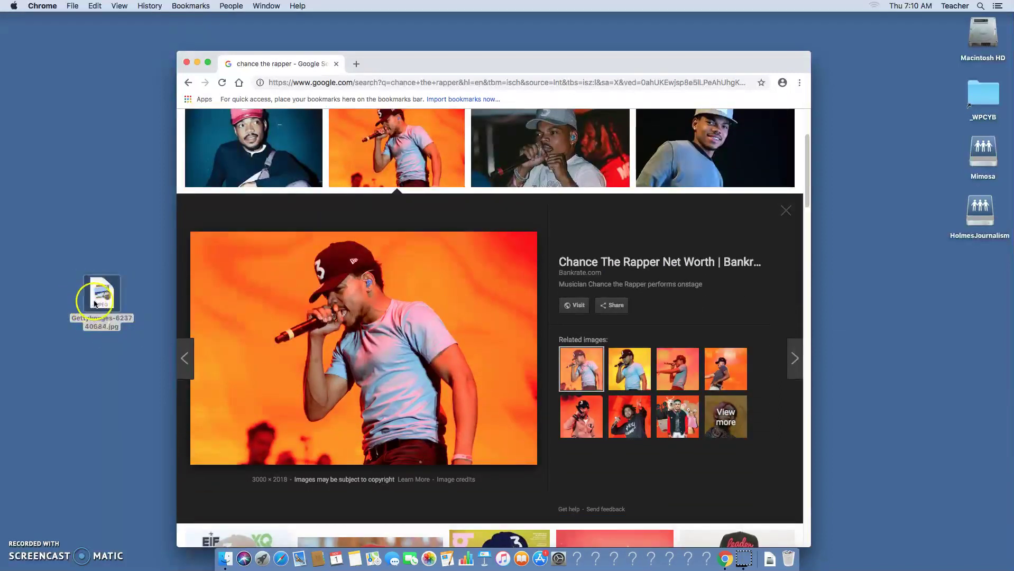
Step: Close the Chrome window and move the photo file under HolmesJournalism on the desktop
left_click(21, 545)
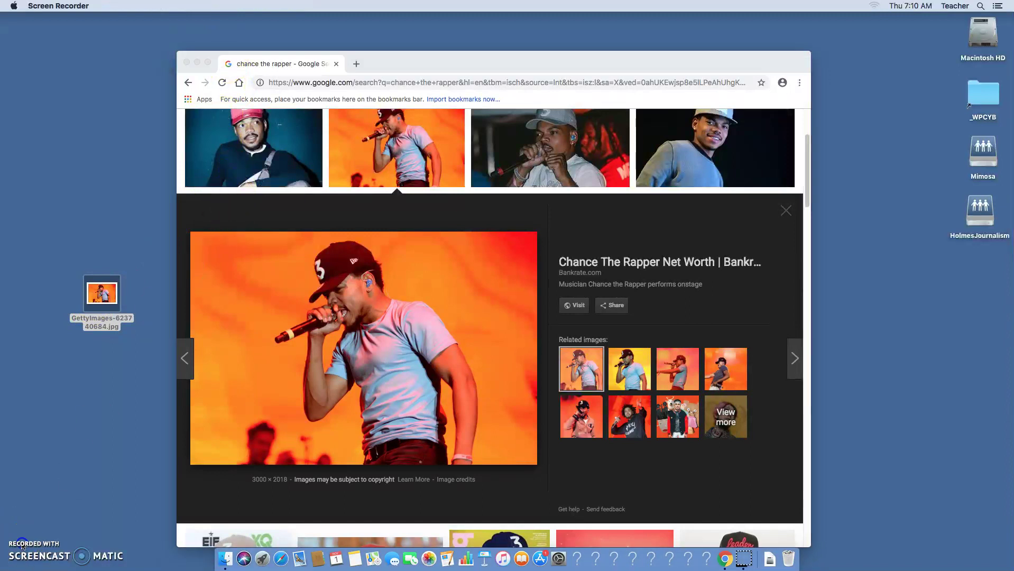
left_click(187, 64)
left_click(202, 171)
left_click_drag(105, 292, 974, 264)
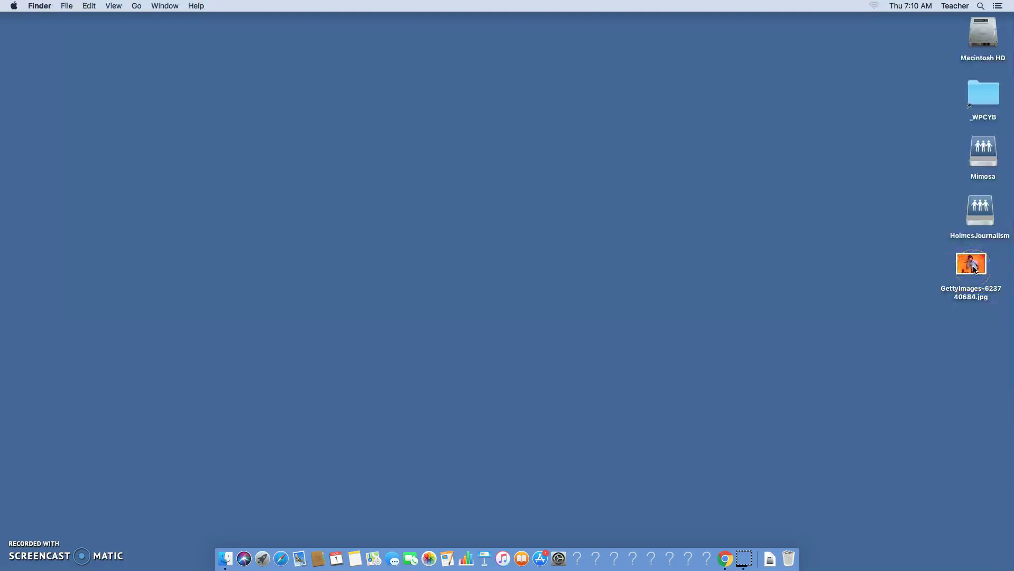
left_click(976, 270)
double_click(976, 270)
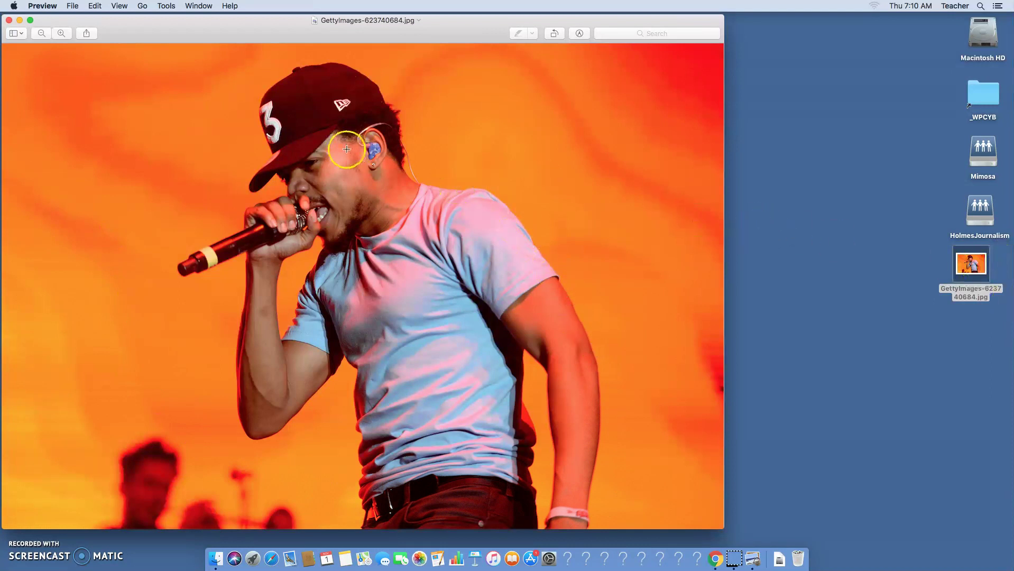
left_click_drag(783, 148, 926, 239)
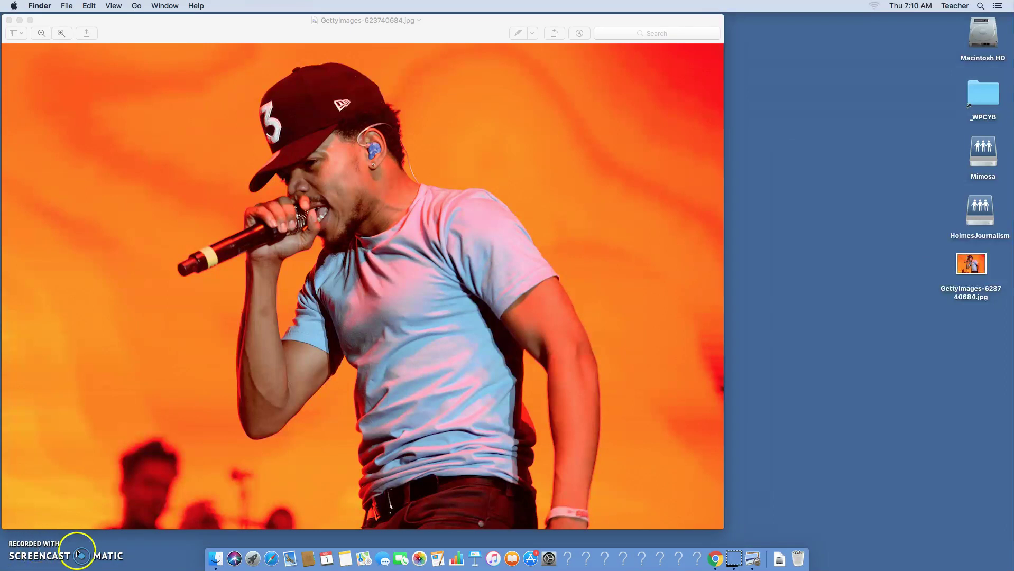
left_click(105, 28)
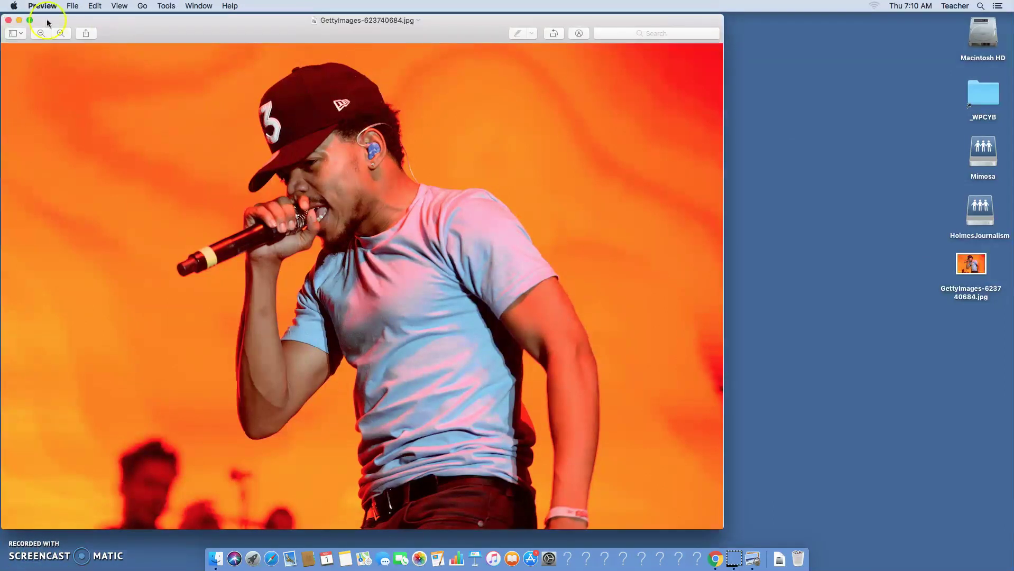
left_click(9, 21)
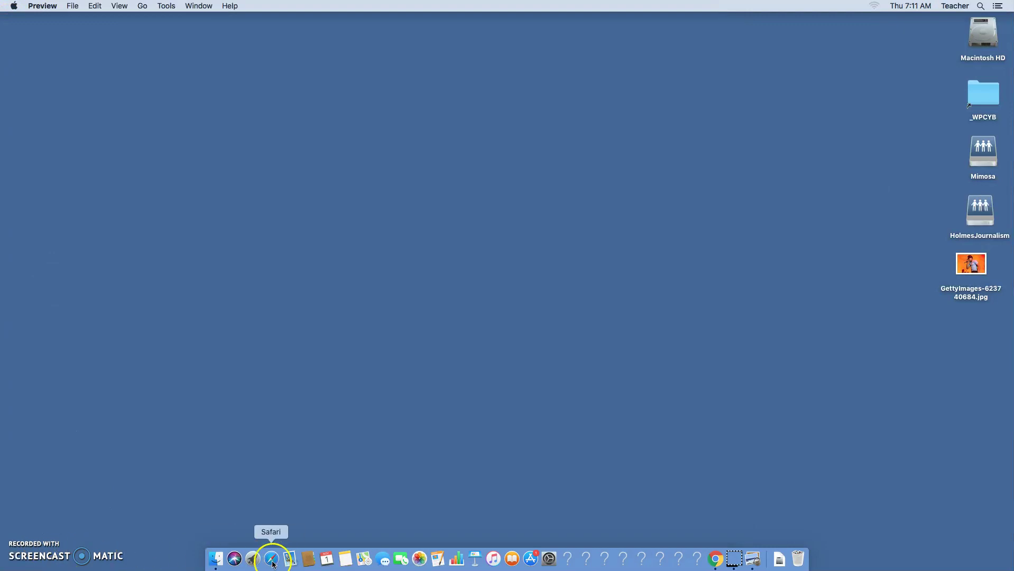
Step: Launch Adobe Photoshop CC 2018 from the second page of Launchpad
left_click(255, 562)
scroll(521, 441, "left", 3)
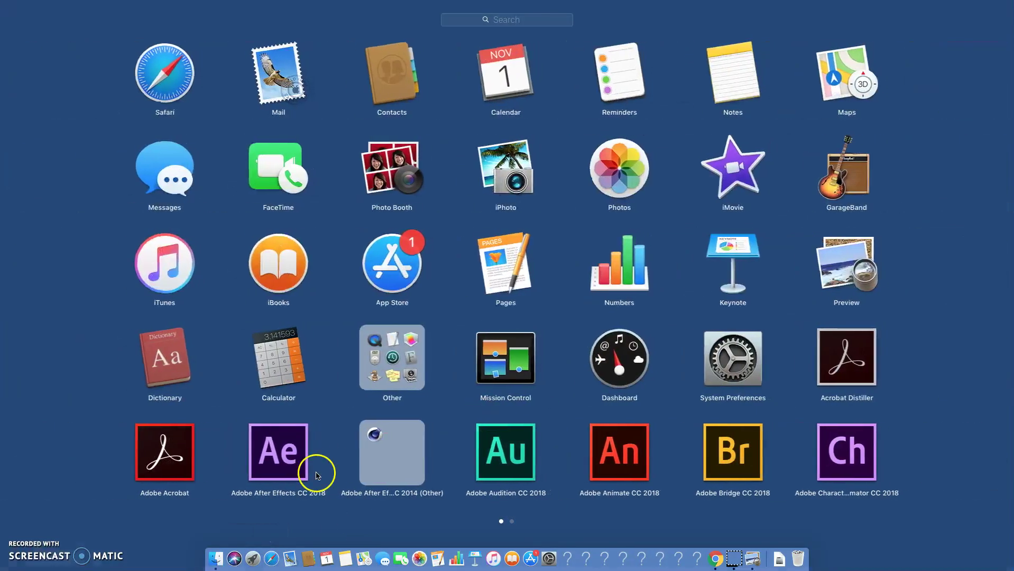
scroll(530, 364, "right", 2)
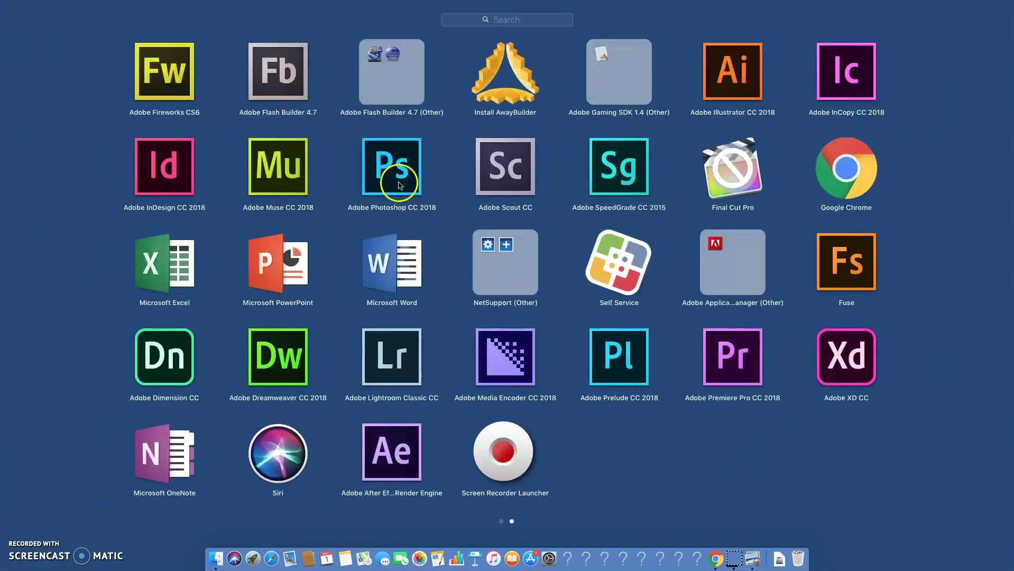
left_click(400, 183)
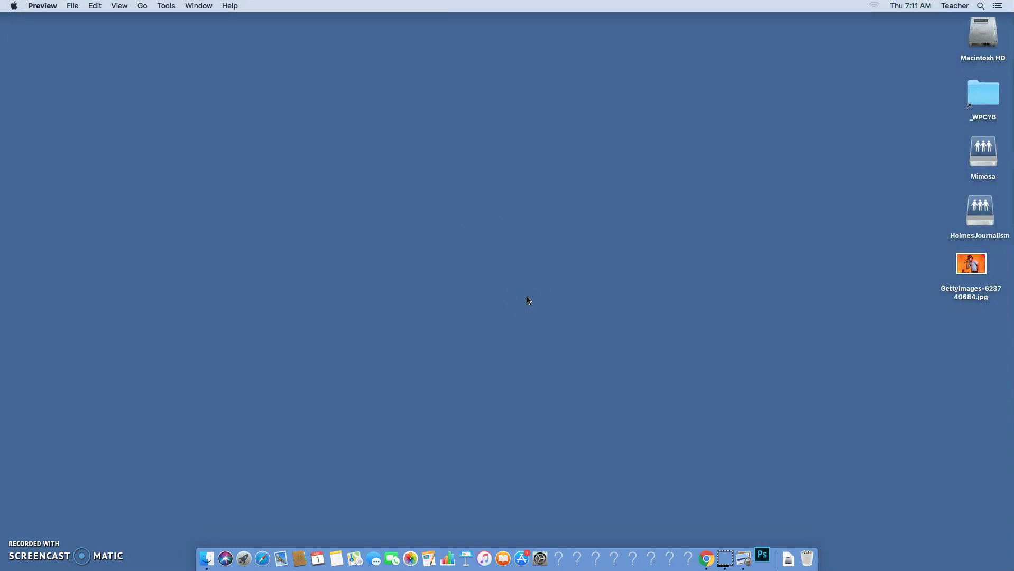
left_click(26, 567)
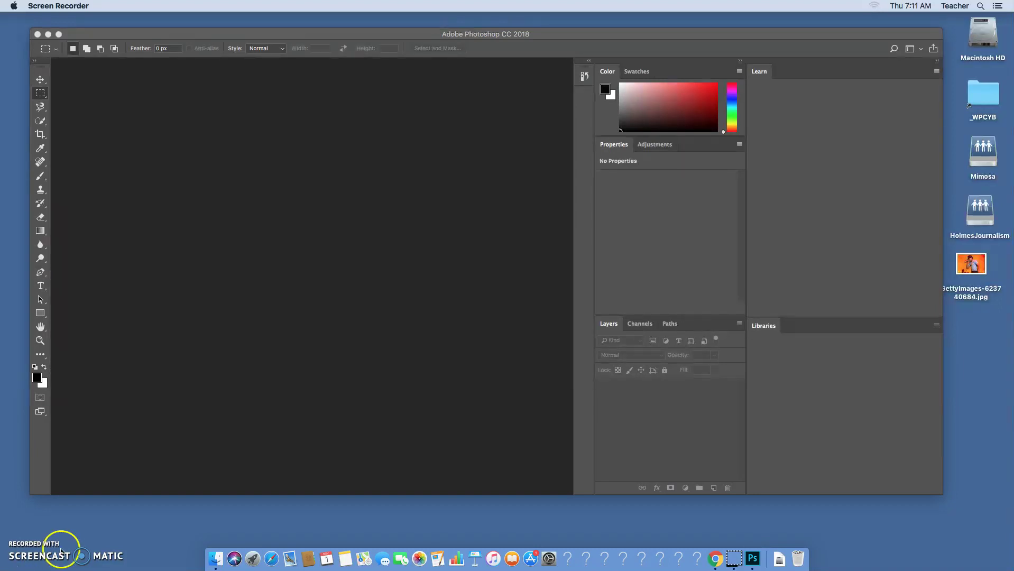
Step: Bring Photoshop forward and open the File > Open dialog in list view
left_click(290, 34)
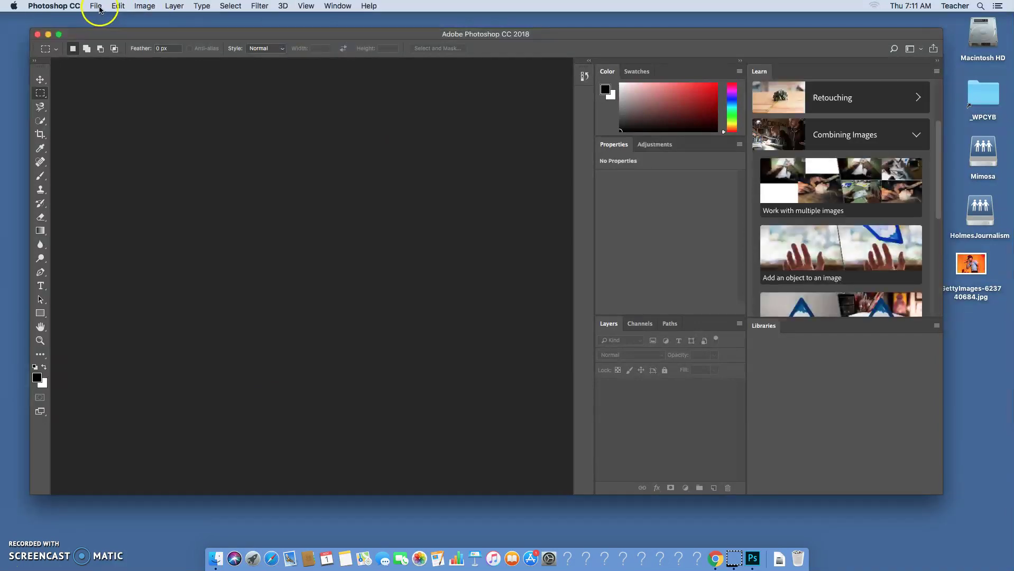
left_click(97, 6)
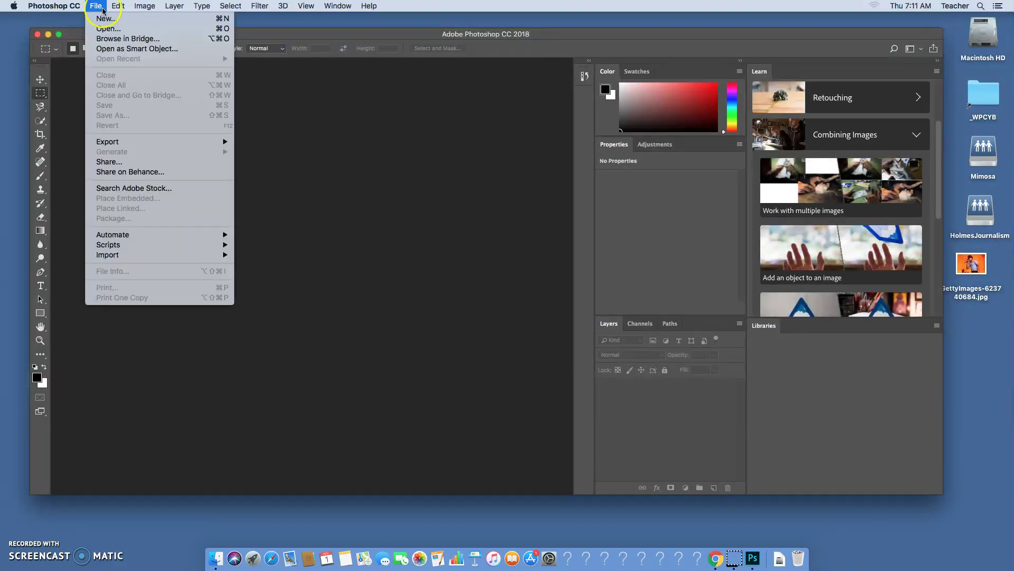
left_click(108, 33)
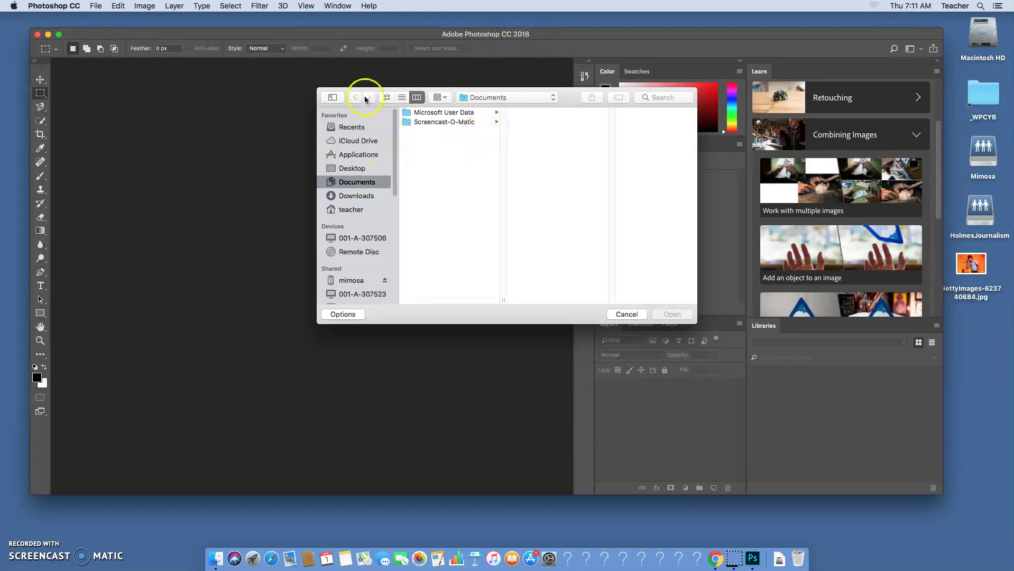
left_click_drag(570, 100, 537, 88)
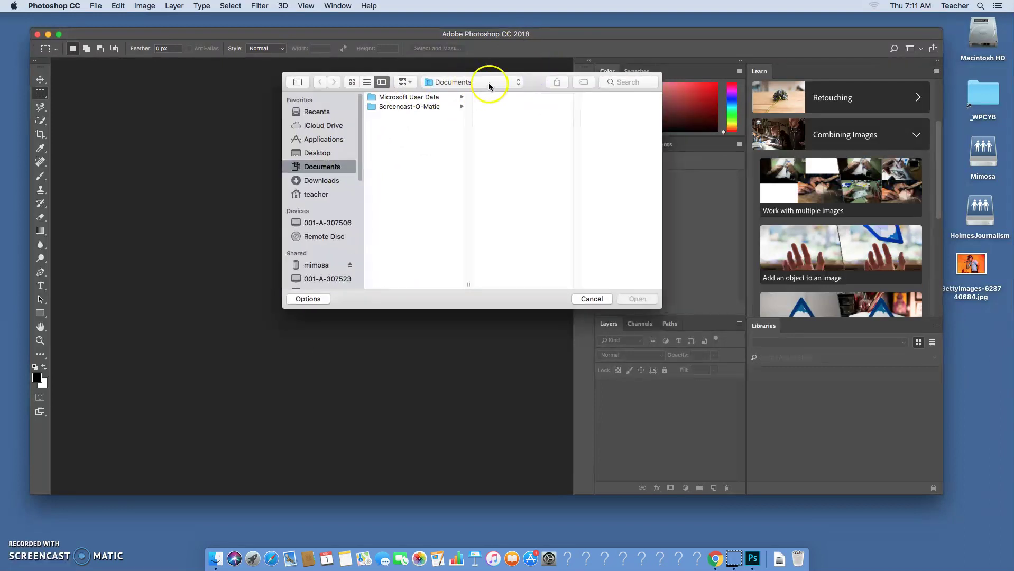
left_click(367, 82)
left_click(351, 82)
left_click(366, 82)
Step: Browse to the home folder's Desktop and open GettyImages-623740684.jpg
left_click(472, 84)
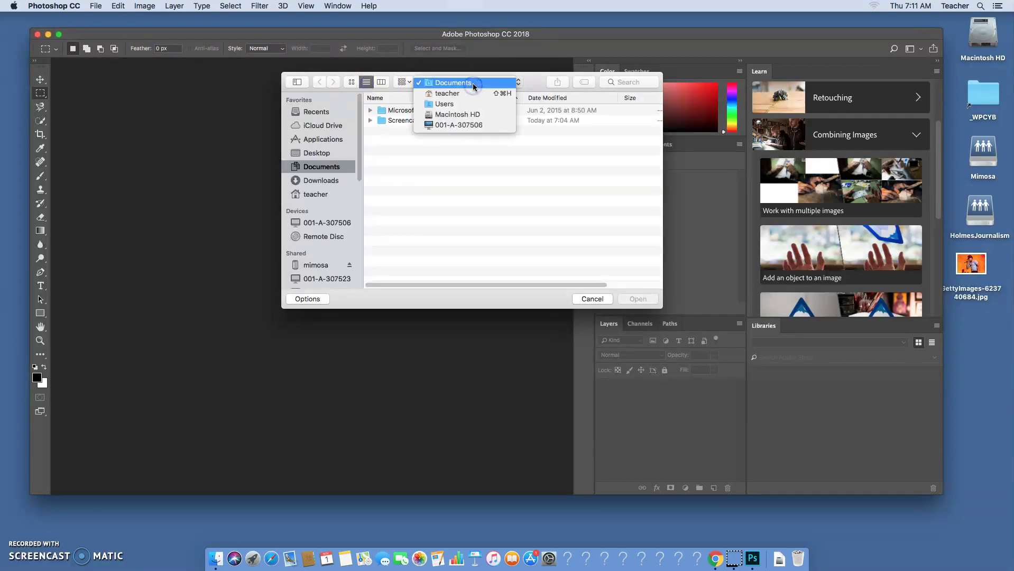
left_click(540, 92)
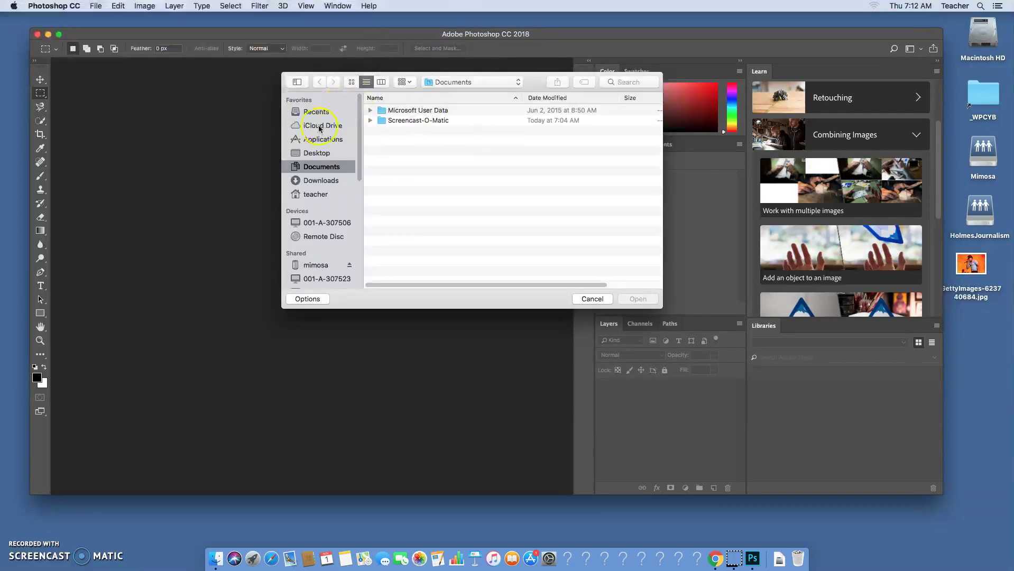
scroll(347, 212, "down", 5)
scroll(344, 233, "up", 5)
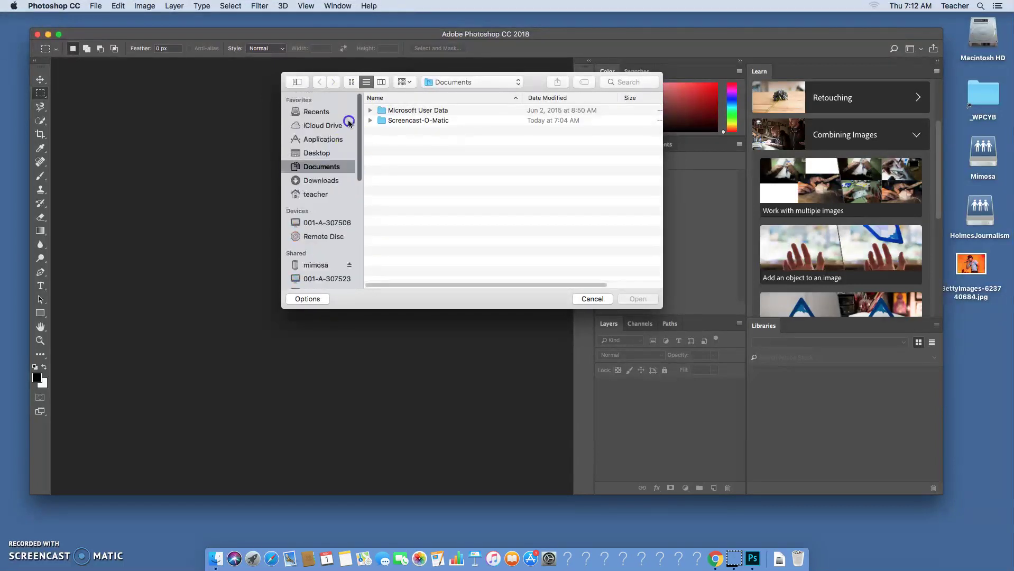
left_click(320, 154)
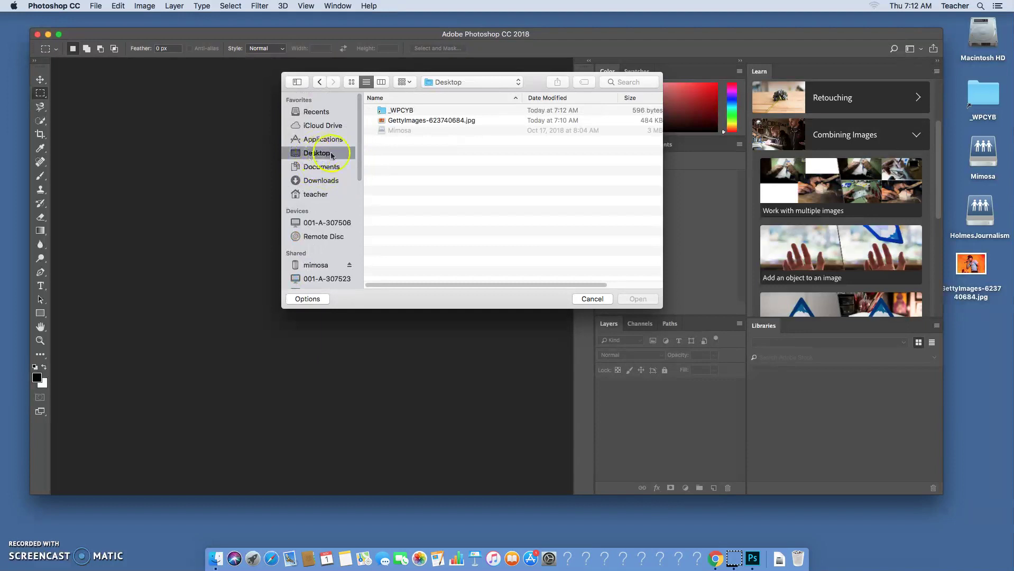
left_click(315, 195)
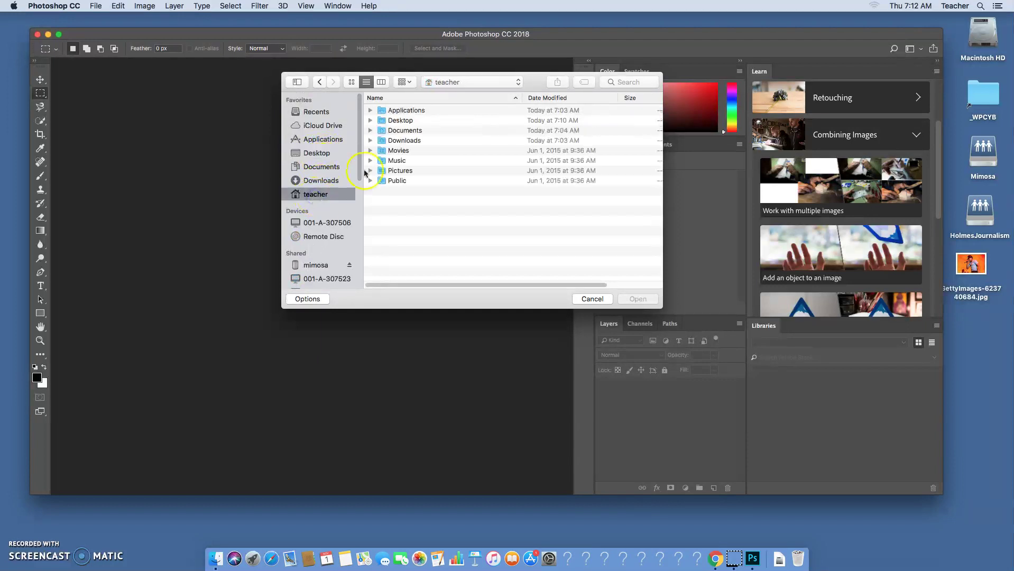
left_click(400, 121)
double_click(400, 121)
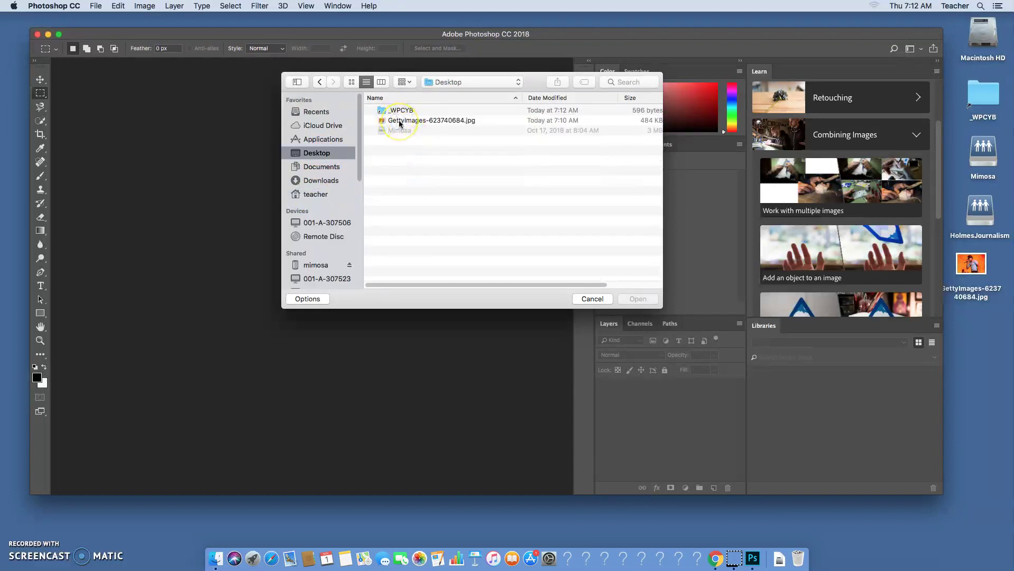
left_click(399, 121)
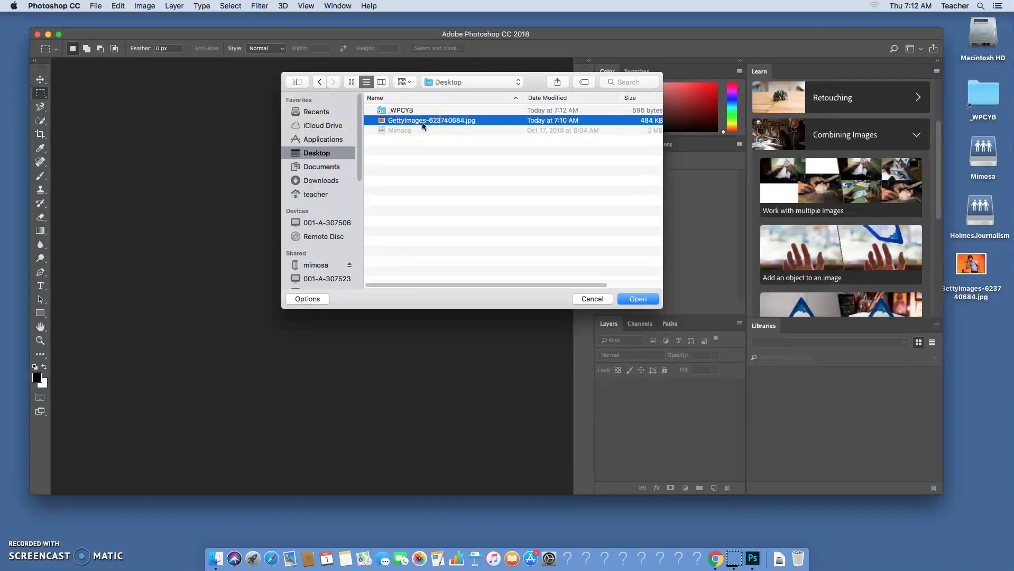
left_click(646, 300)
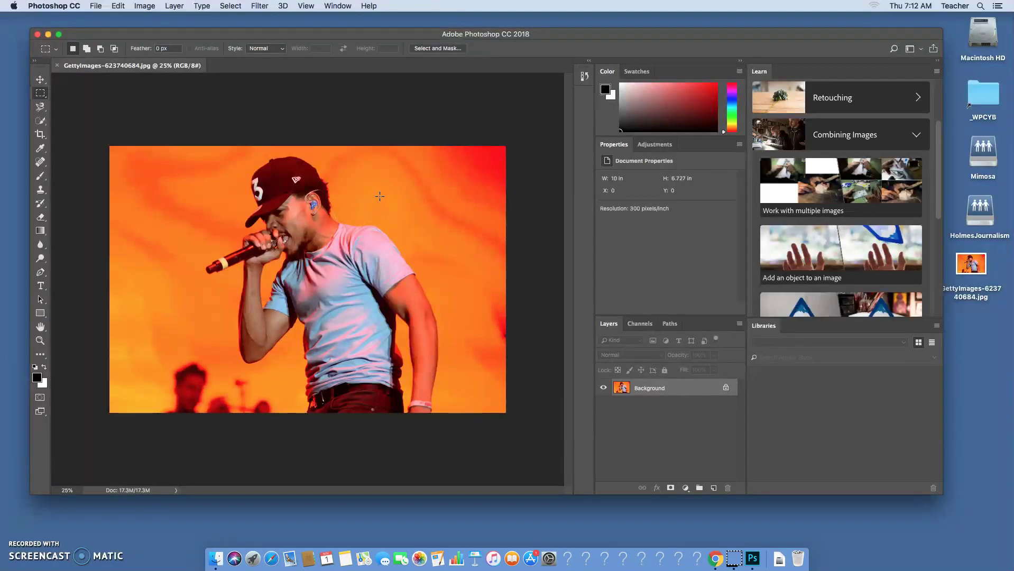
Step: Marquee-select a rectangle of orange background at upper left and Content-Aware fill it
left_click(32, 549)
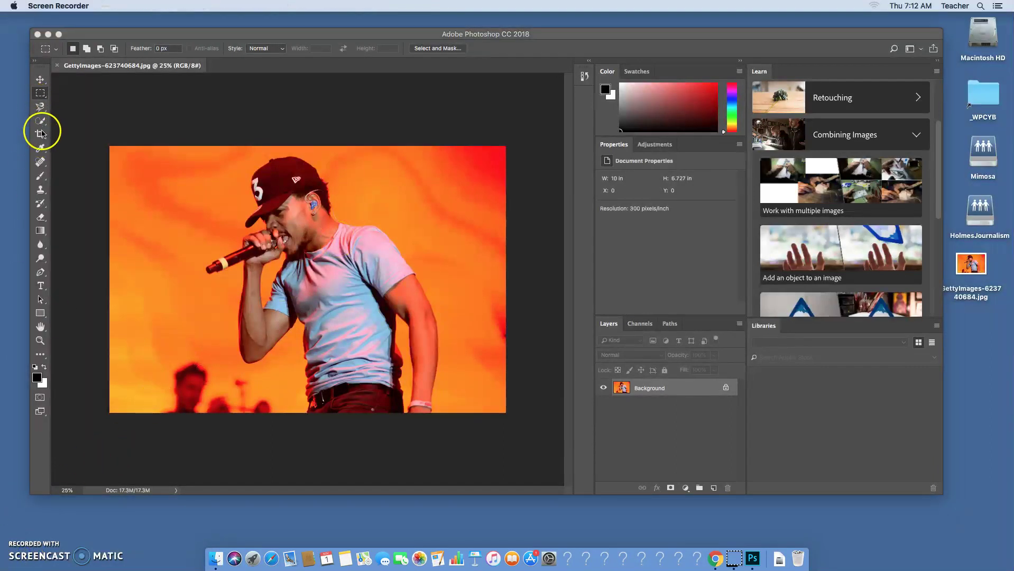
left_click_drag(41, 94, 66, 98)
left_click_drag(124, 146, 177, 222)
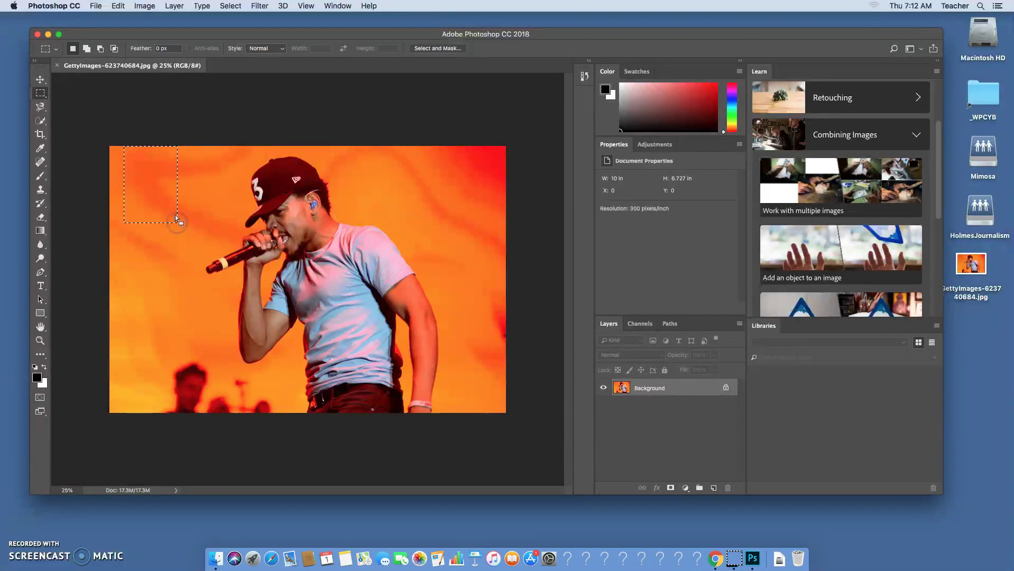
key("shift+BackSpace")
left_click(578, 220)
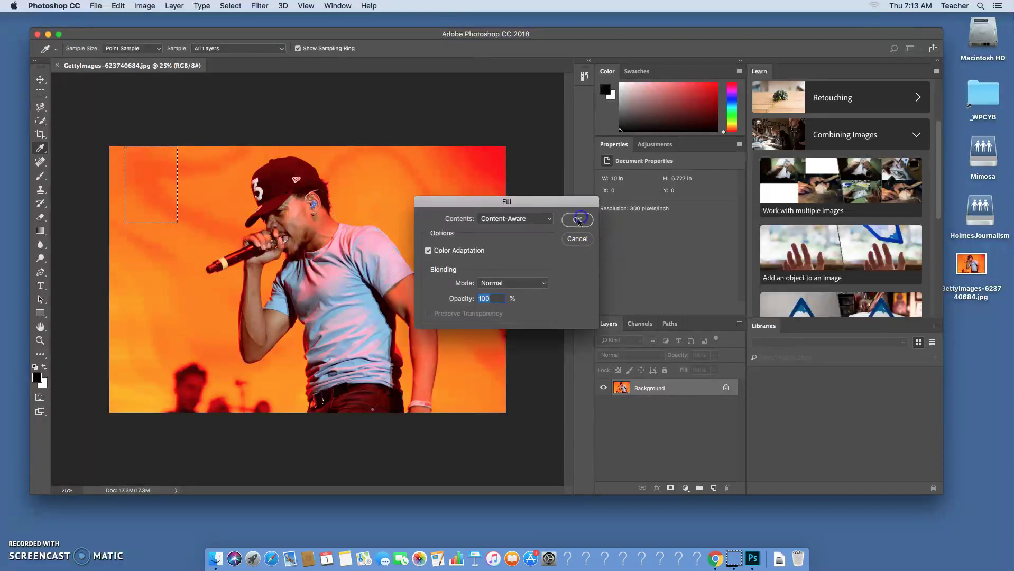
key("super+z")
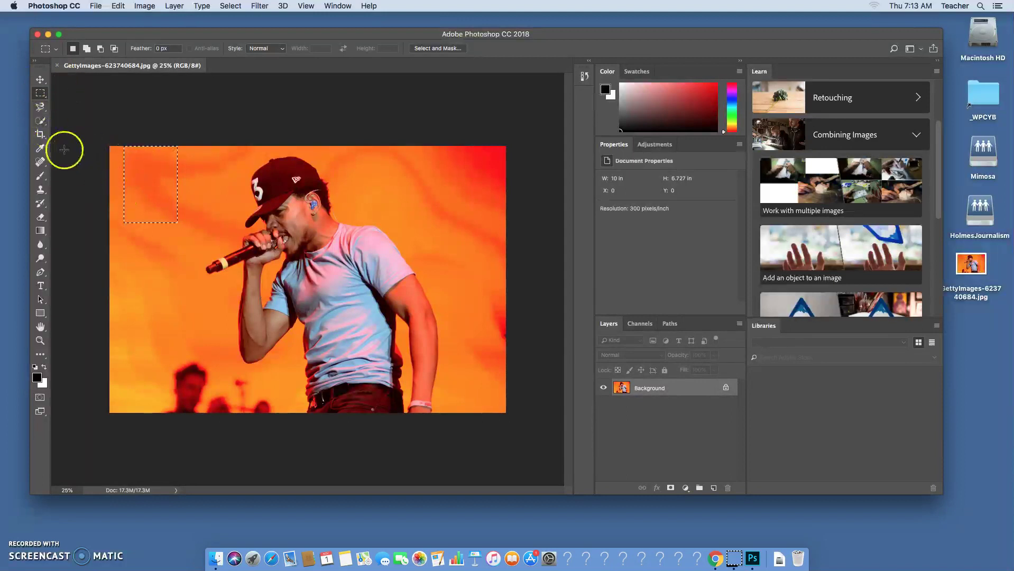
Step: Choose the Magnetic Lasso Tool from the lasso tool flyout
left_click(40, 105)
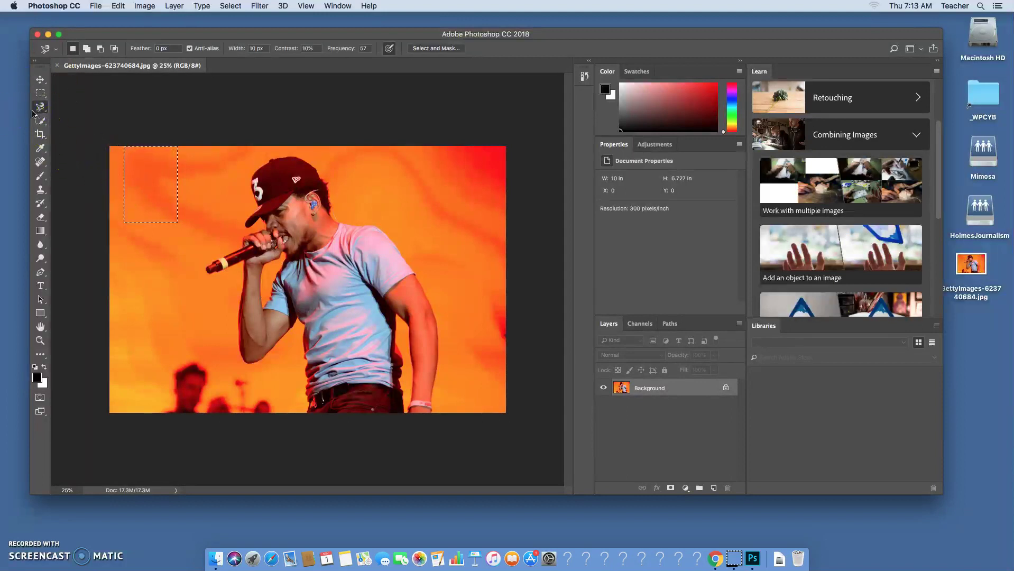
left_click(40, 108)
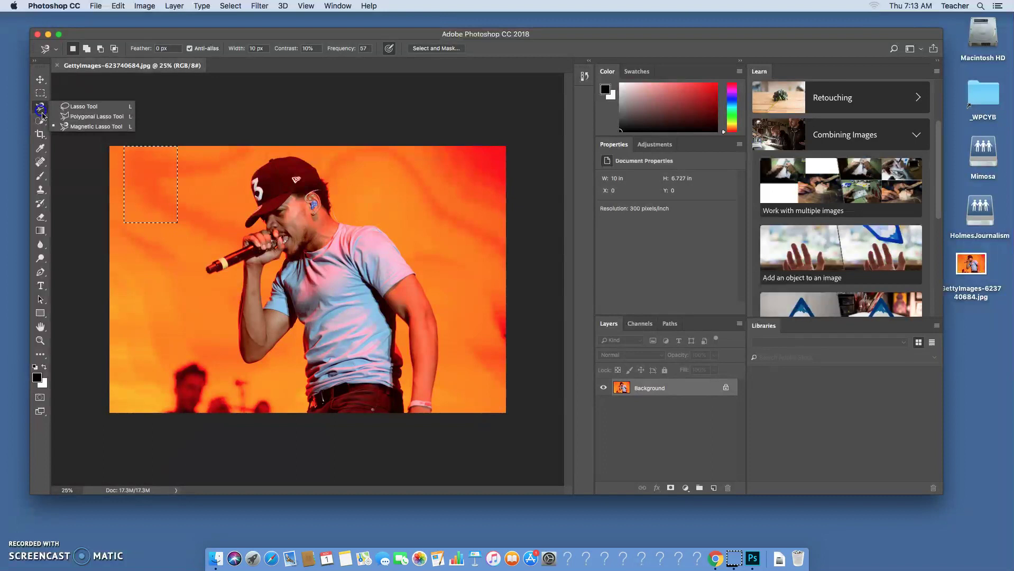
left_click_drag(47, 99, 41, 109)
left_click(41, 110)
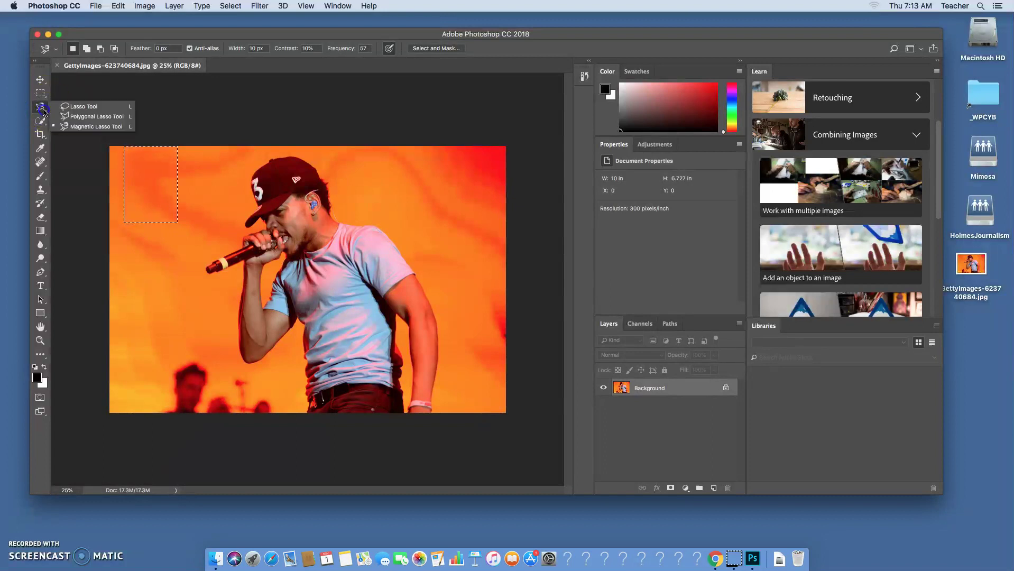
left_click(88, 108)
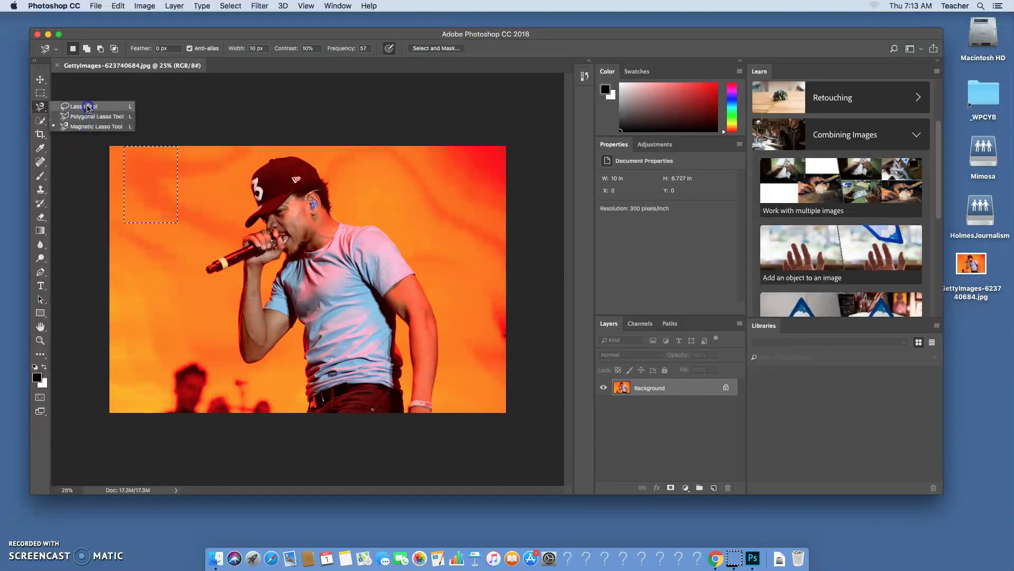
left_click_drag(110, 109, 113, 128)
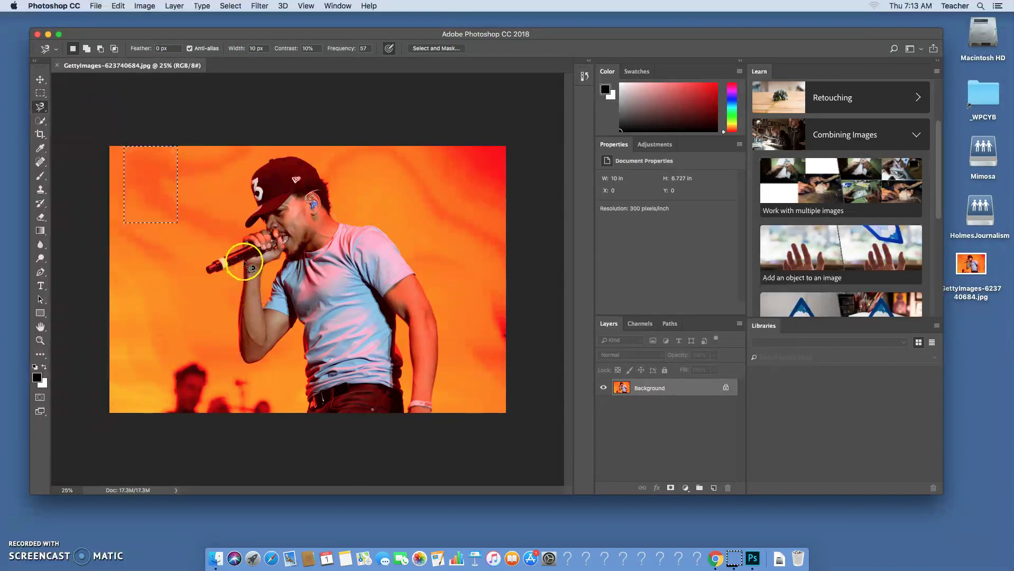
Step: Trace the singer from the microphone down his arm, along the bottom edge, up the right arm
left_click(244, 261)
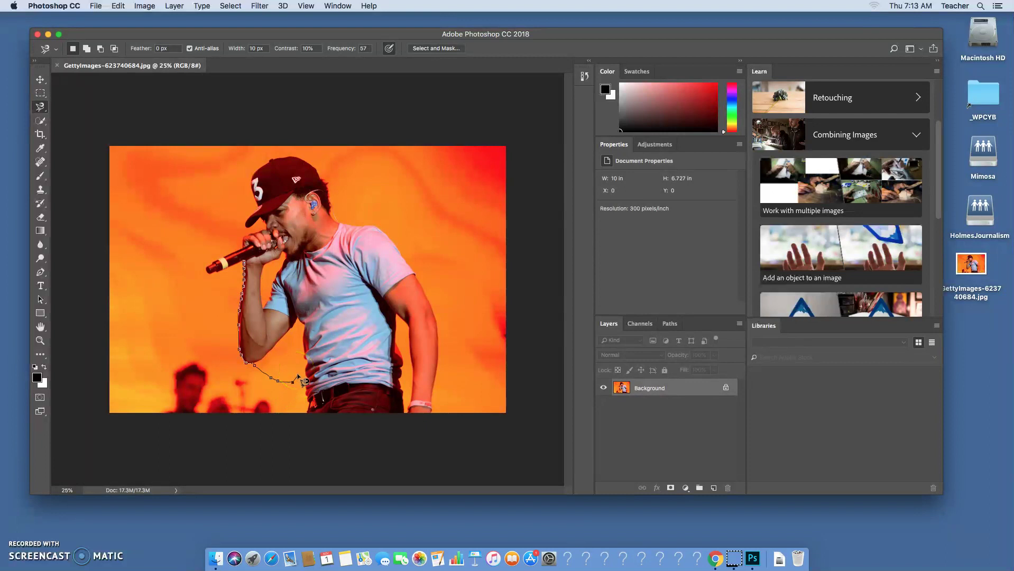
left_click(272, 379)
left_click(306, 414)
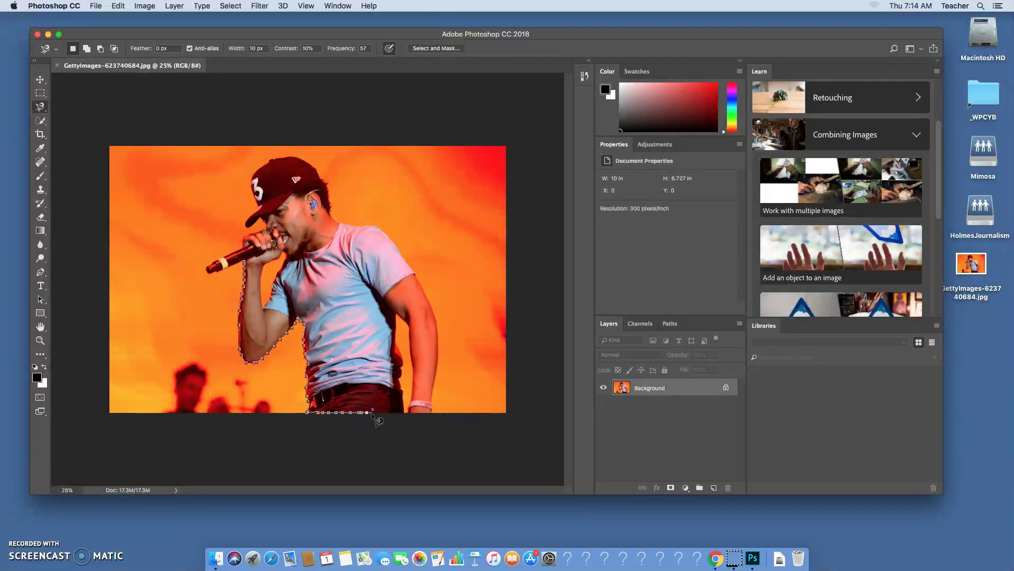
left_click(373, 414)
left_click(397, 312)
Step: Continue the lasso up the right arm and body, around the cap, and close it at the start
left_click(407, 336)
left_click_drag(407, 336, 409, 411)
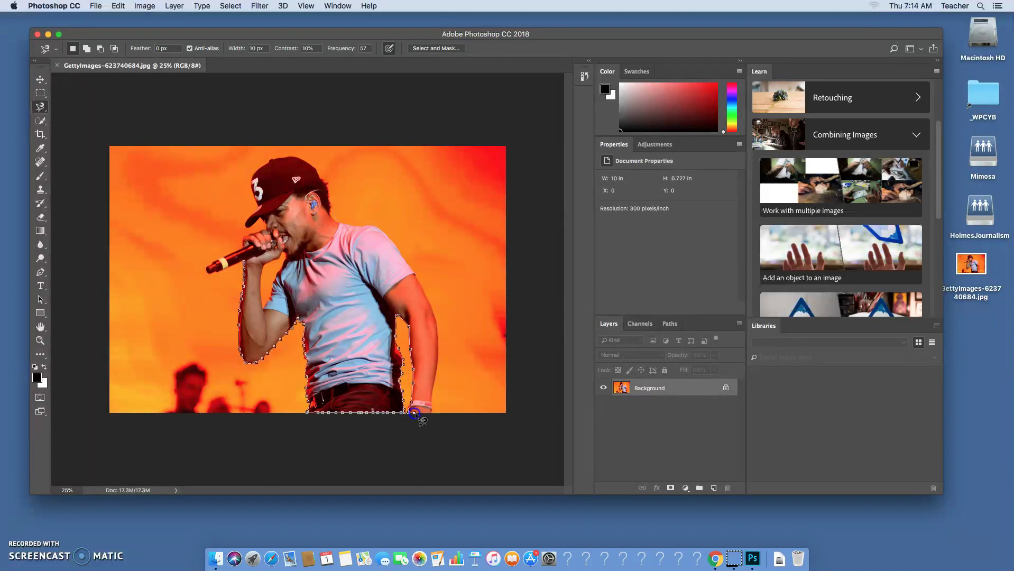
mouse_move(432, 413)
left_mouse_down()
mouse_move(437, 341)
mouse_move(425, 304)
mouse_move(376, 227)
mouse_move(344, 226)
mouse_move(335, 206)
left_mouse_up()
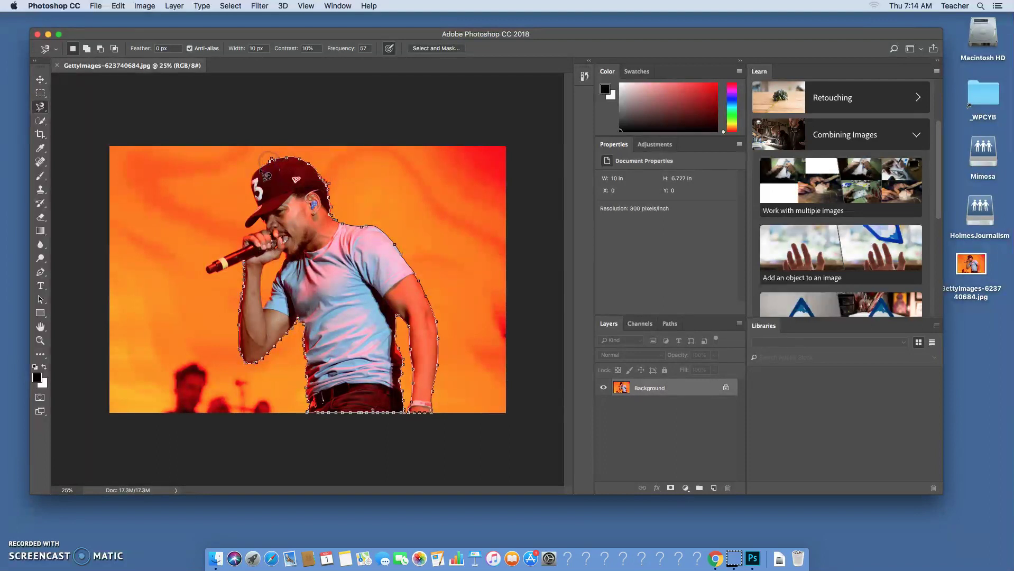
mouse_move(256, 187)
left_mouse_down()
mouse_move(246, 230)
mouse_move(262, 220)
mouse_move(273, 236)
mouse_move(205, 268)
mouse_move(233, 275)
left_mouse_up()
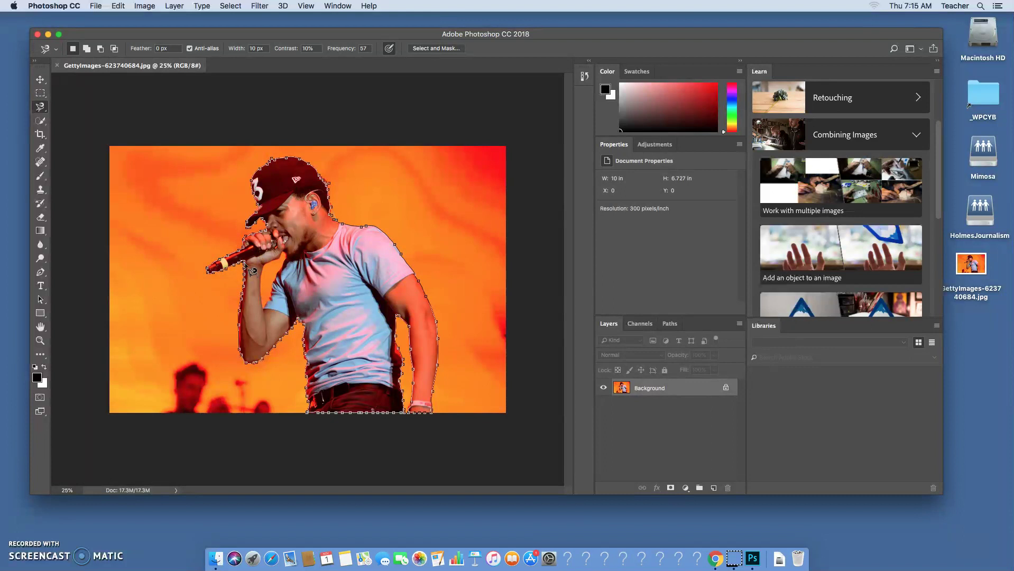
double_click(253, 270)
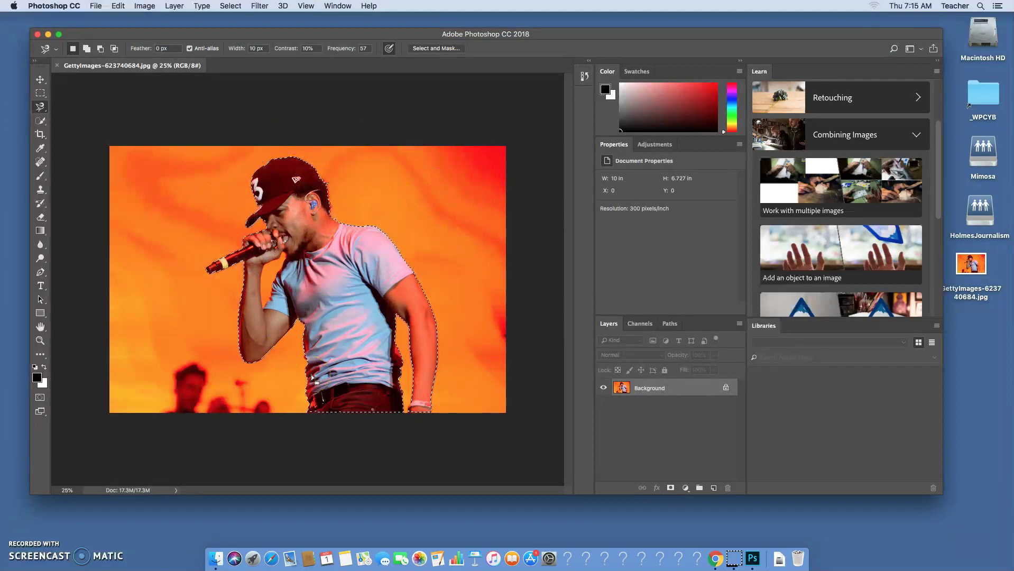
Step: Cut the selected singer and microphone to the clipboard, leaving a white silhouette on orange
left_click(258, 198)
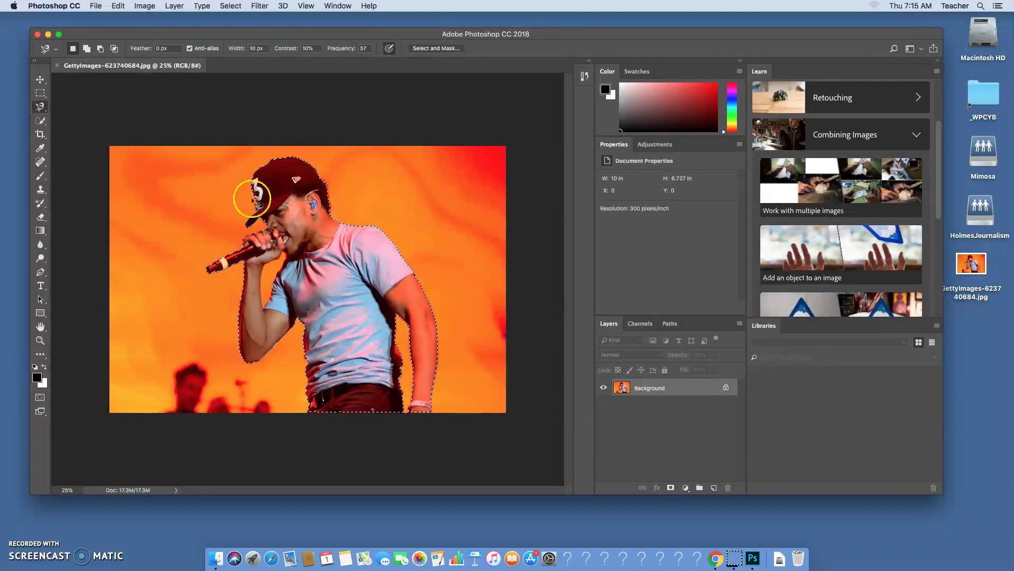
left_click(125, 5)
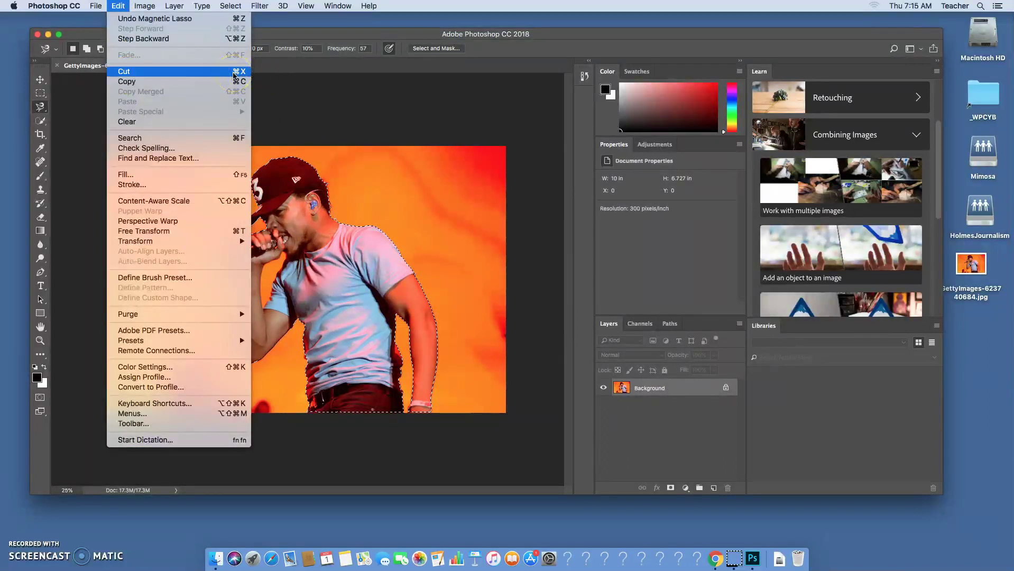
left_click(169, 76)
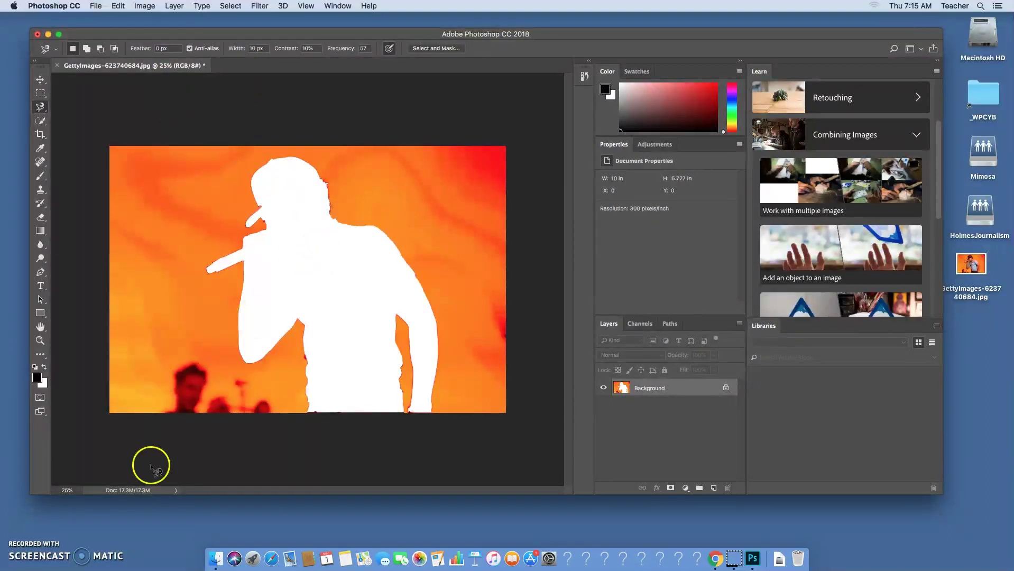
left_click(30, 549)
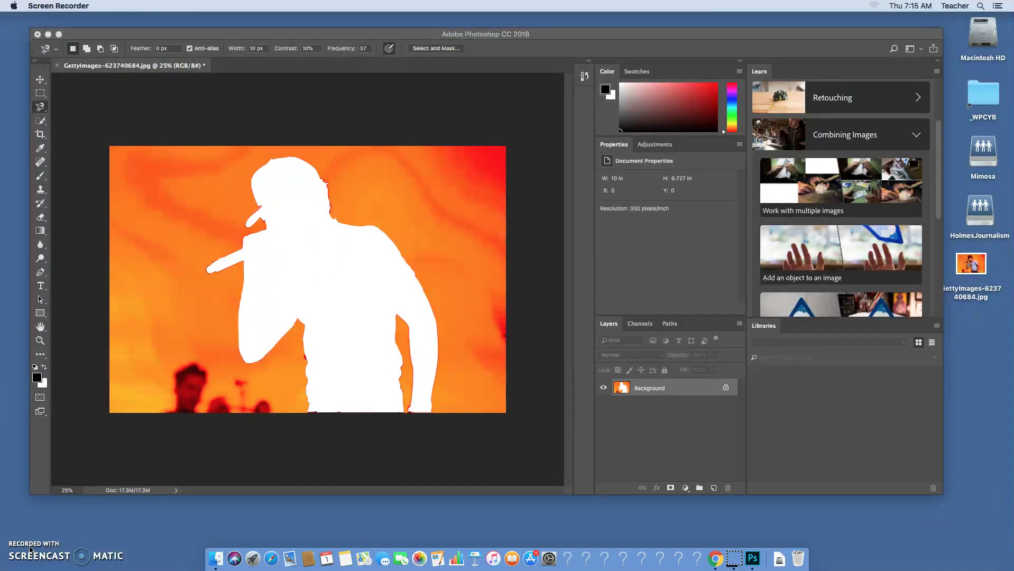
left_click(44, 464)
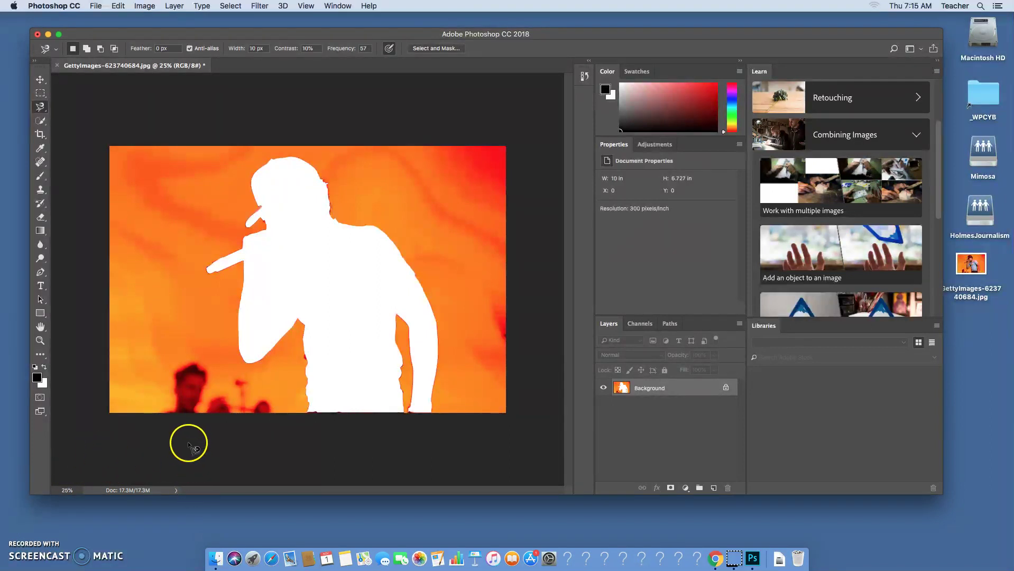
Step: Create a new Untitled-1 document from the Clipboard preset, 1753 × 1936 pixels at 300 ppi
left_click(95, 7)
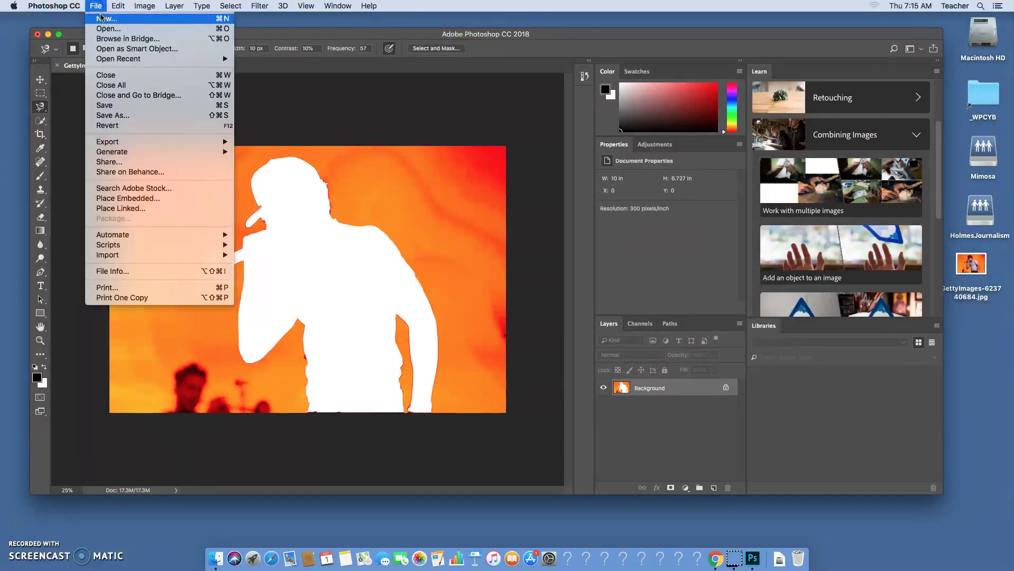
left_click(101, 18)
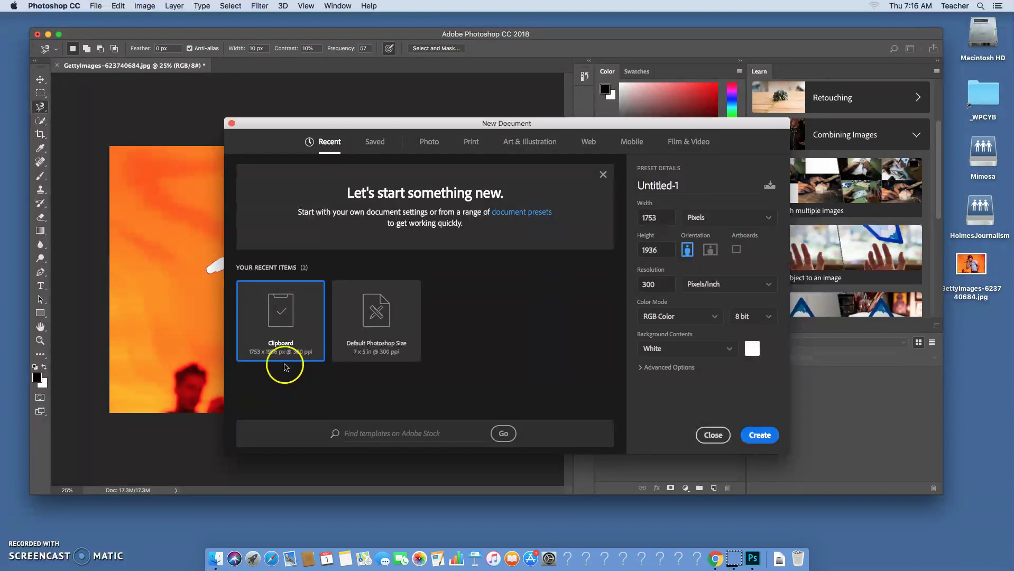
left_click(760, 435)
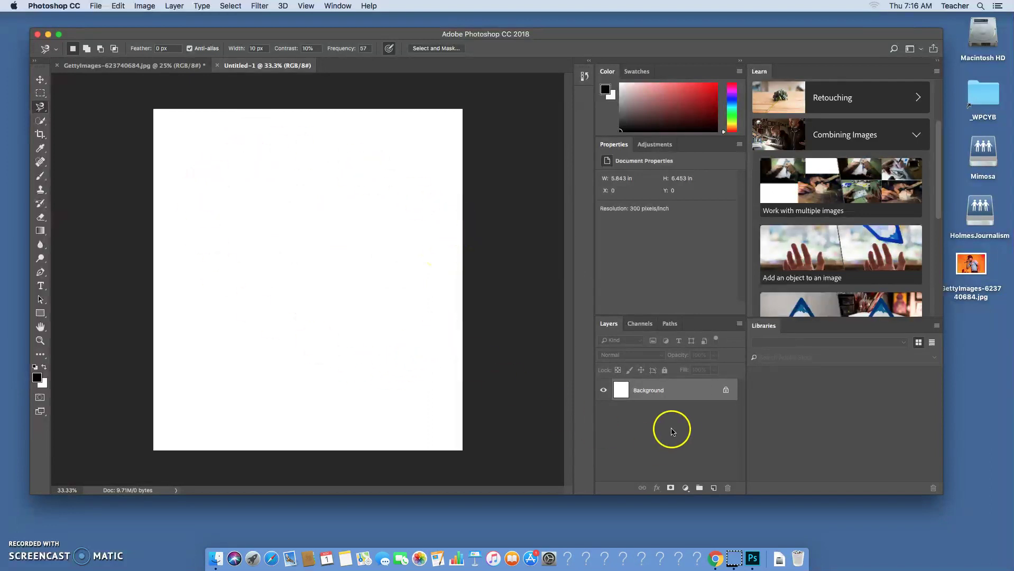
Step: Add an empty Layer 1 and delete the white Layer 0, leaving a fully transparent canvas
left_click(725, 390)
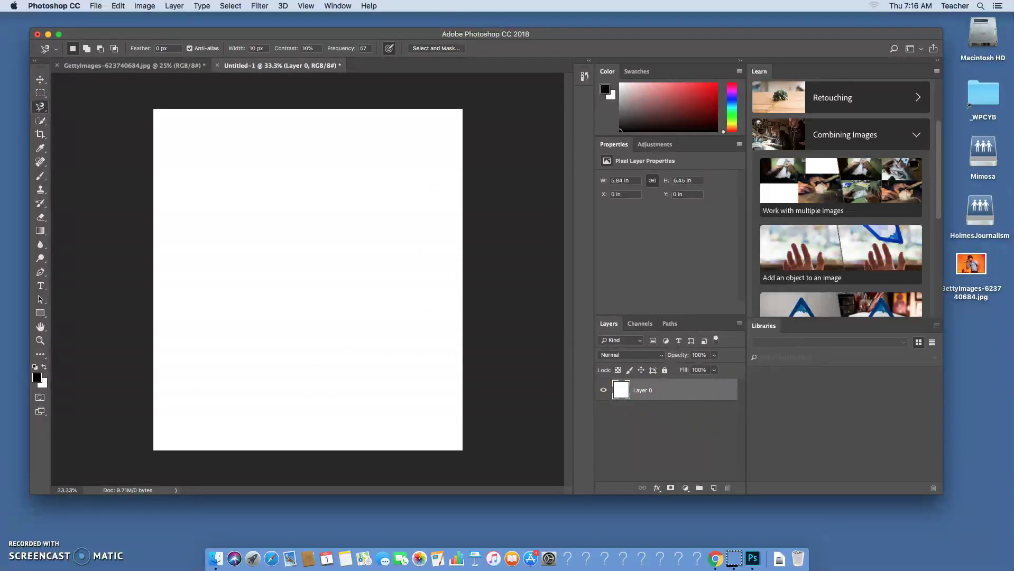
left_click(174, 6)
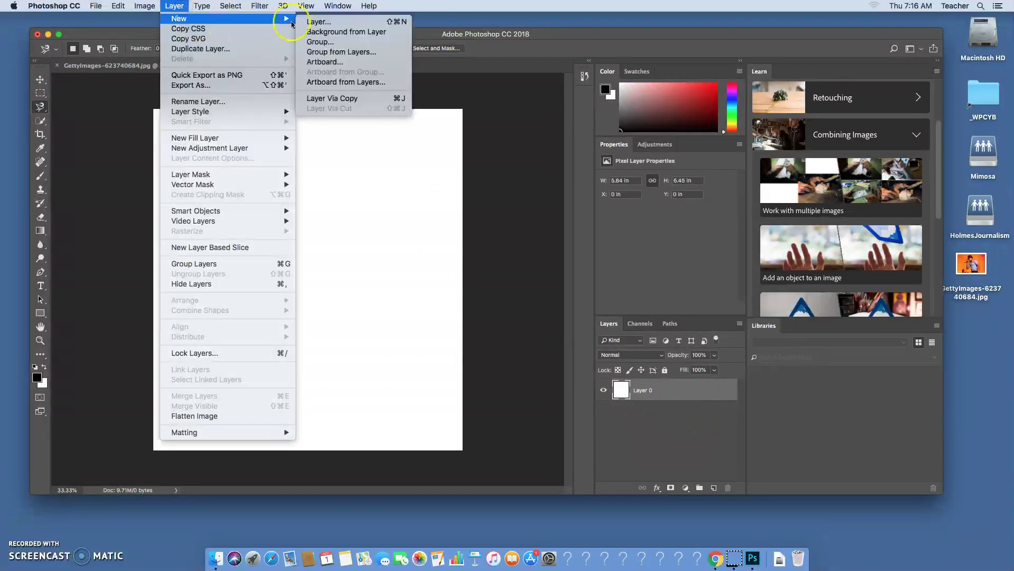
left_click(319, 22)
left_click(601, 239)
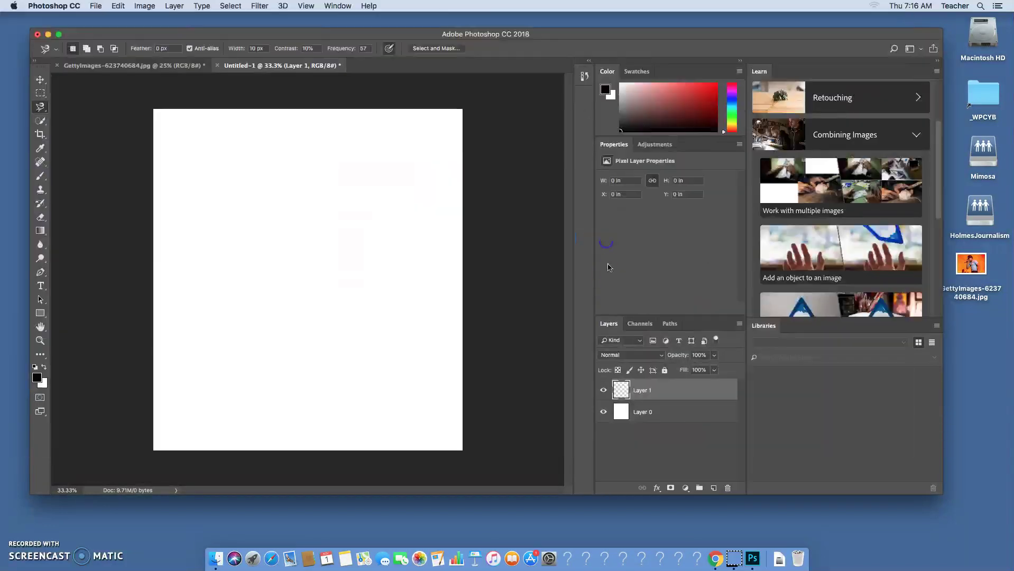
left_click(621, 415)
left_click_drag(623, 416, 728, 488)
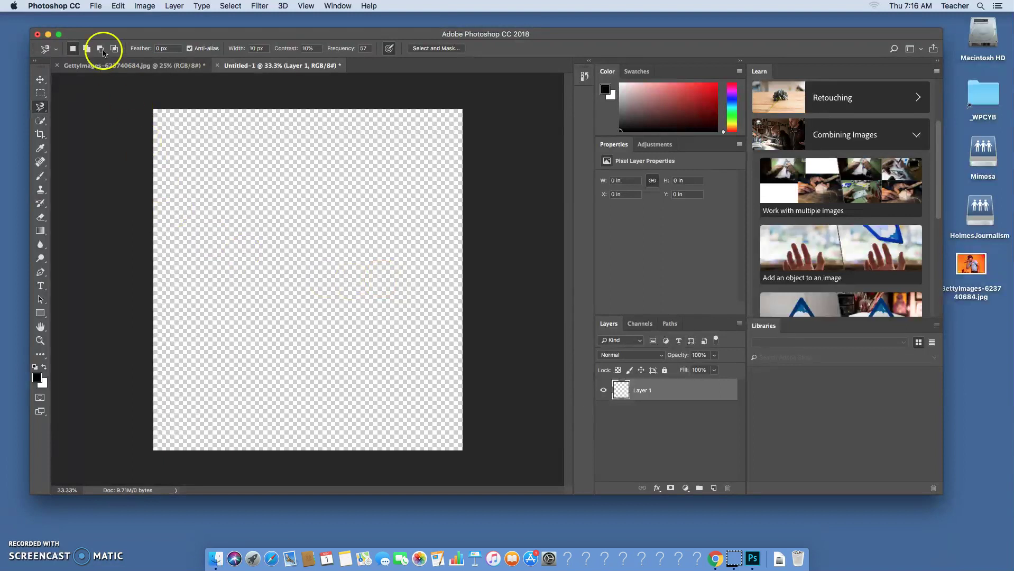
Step: Paste the cut-out singer onto Layer 1 and delete the leftover orange patch beside his arm
left_click(118, 5)
left_click(129, 102)
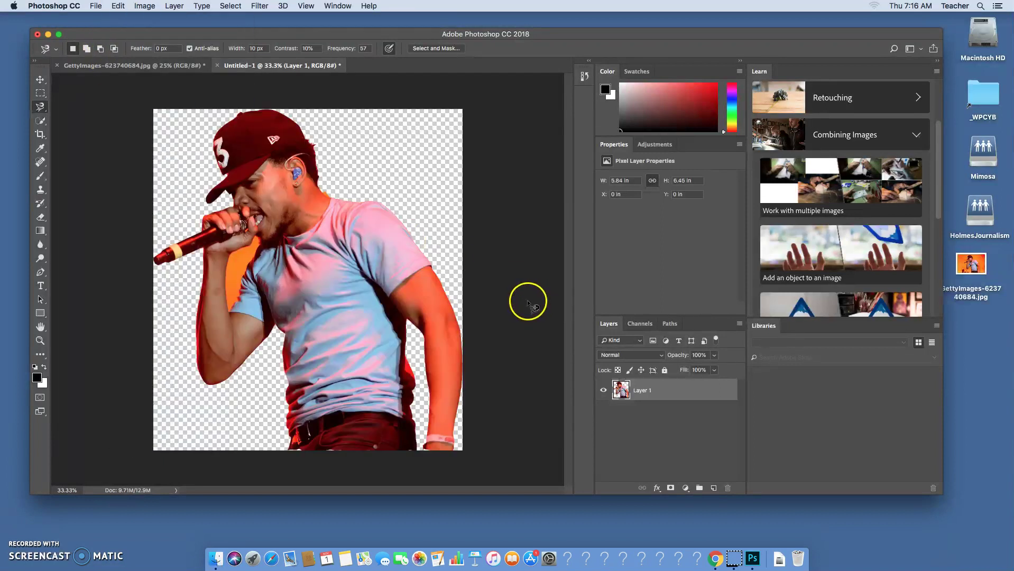
mouse_move(238, 263)
left_mouse_down()
mouse_move(222, 297)
mouse_move(229, 312)
mouse_move(258, 237)
left_mouse_up()
left_click(256, 237)
key("Delete")
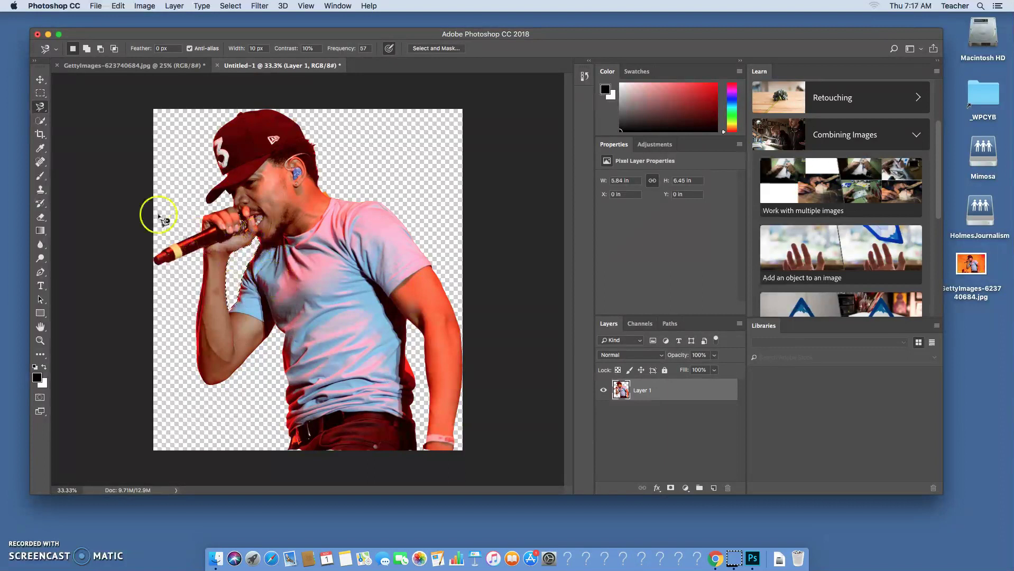
left_click(40, 93)
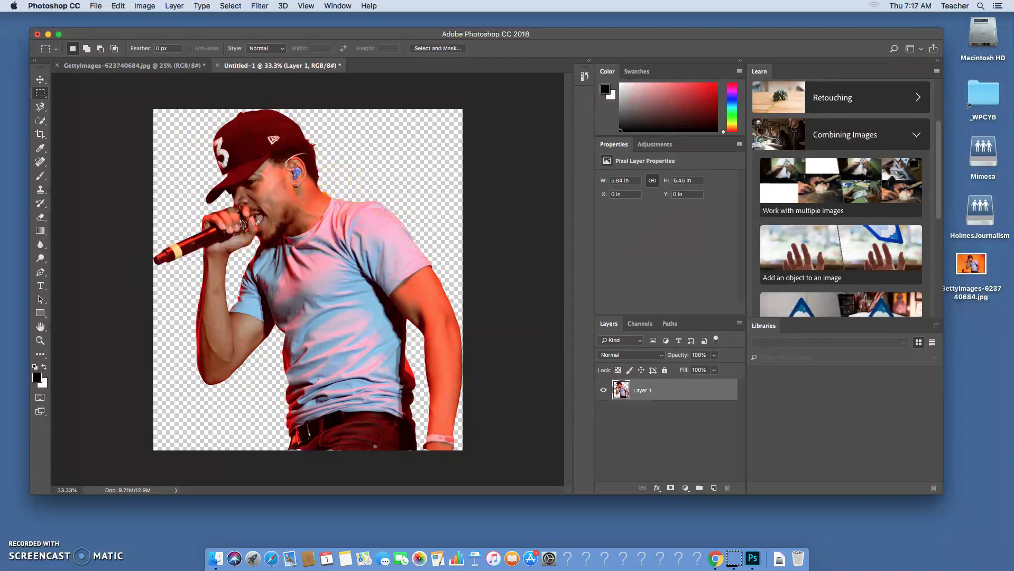
Step: Start Save As and expand the save dialog to show the folder locations
left_click(96, 5)
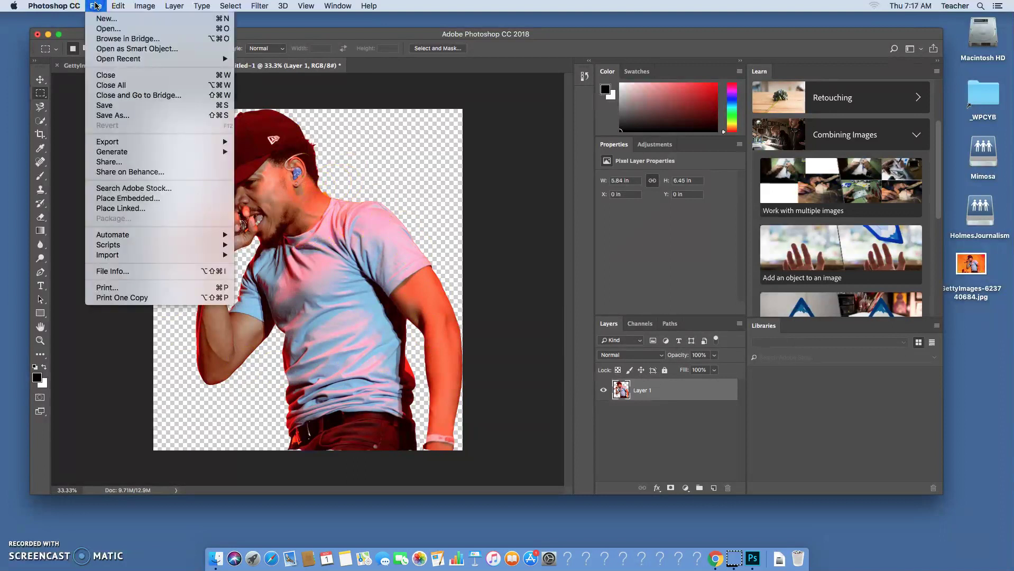
left_click(131, 118)
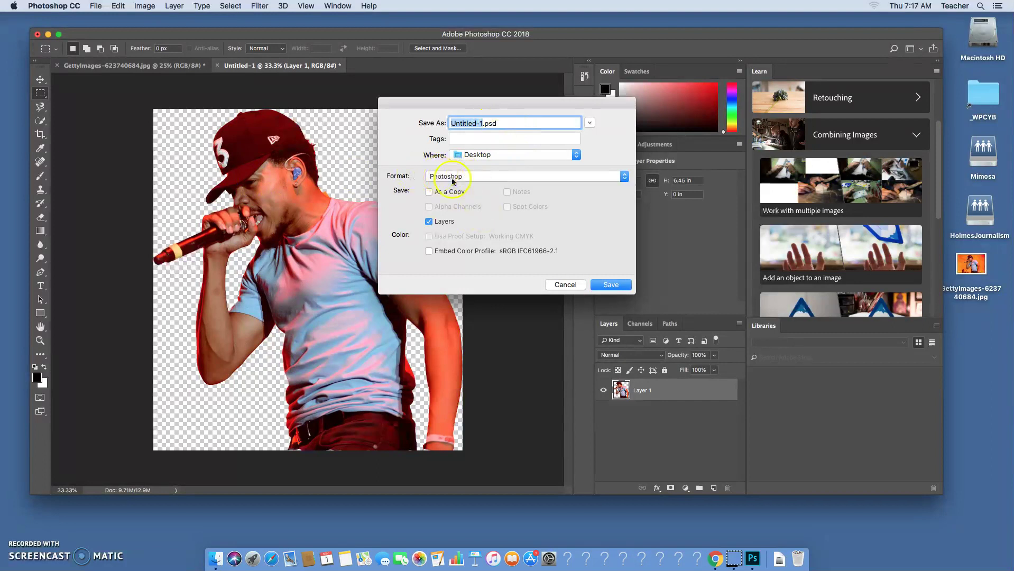
left_click(591, 123)
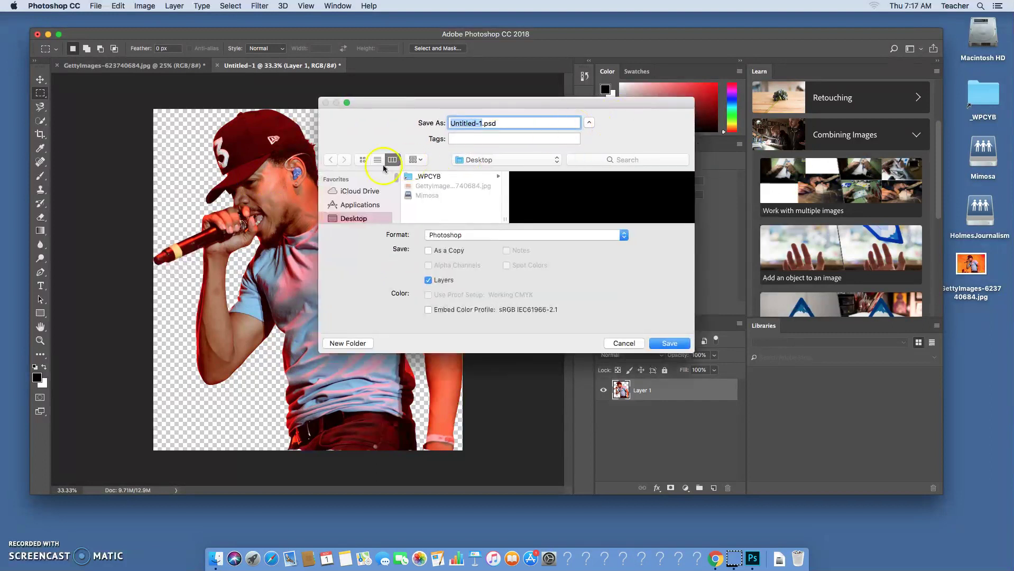
left_click_drag(694, 353, 819, 494)
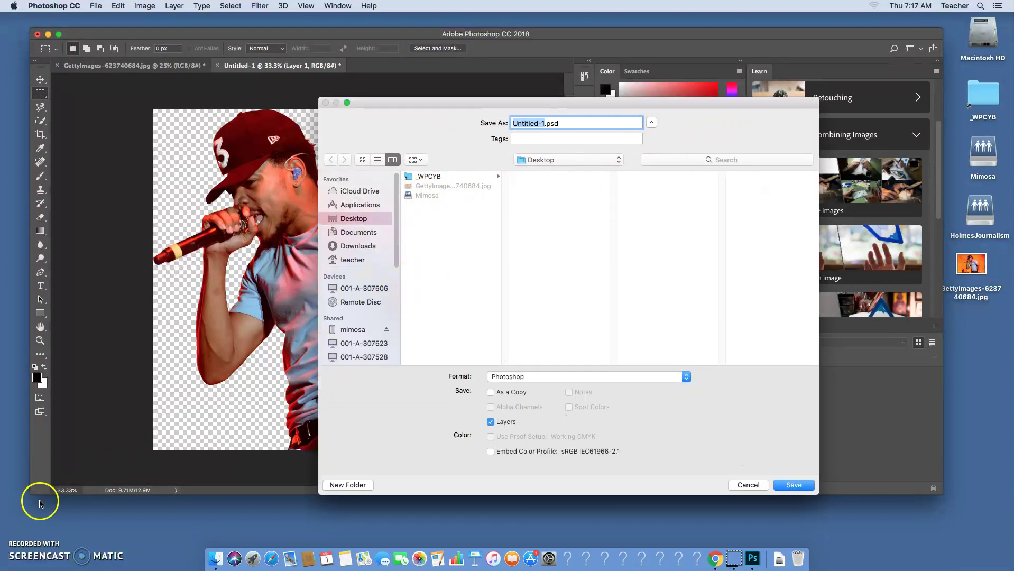
left_click(26, 548)
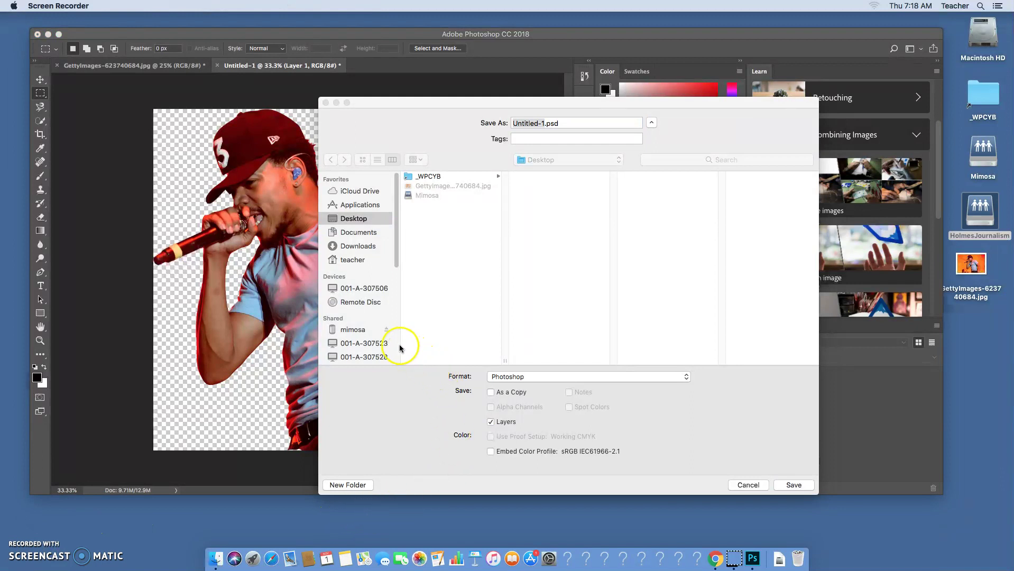
left_click(363, 331)
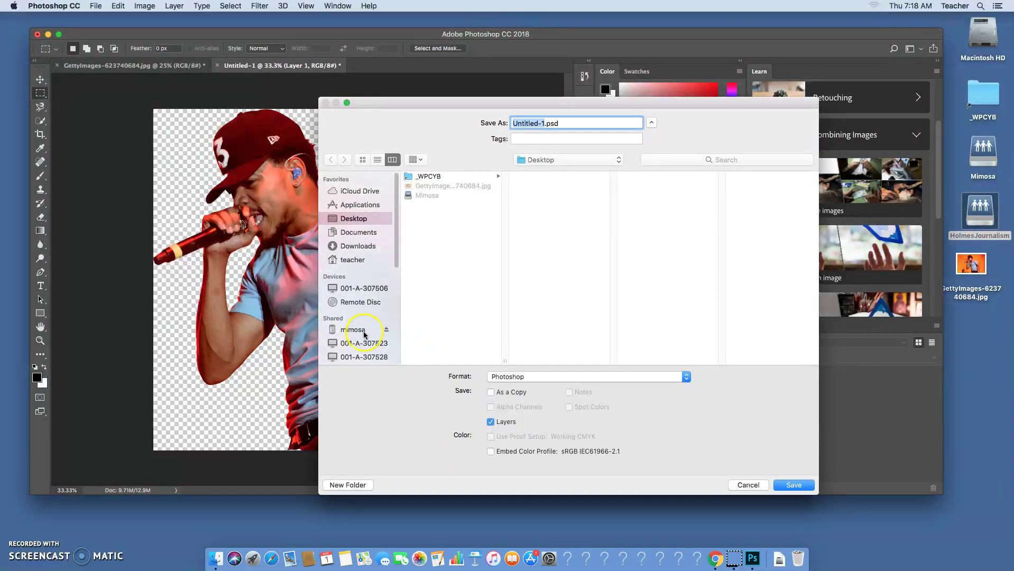
Step: Set the save destination to mimosa > HolmesJournalism > 5th Period
left_click(364, 333)
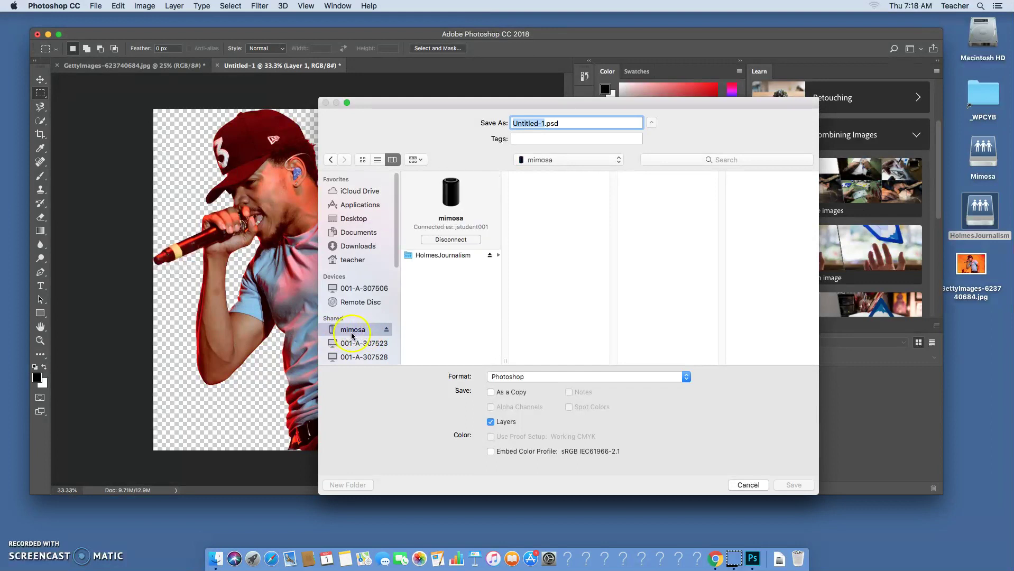
left_click(445, 255)
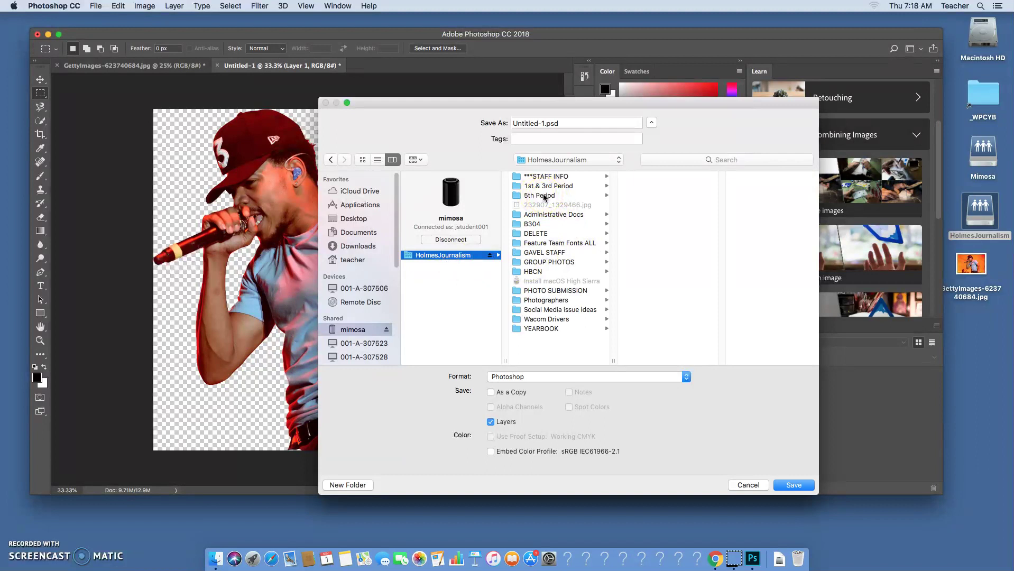
left_click(544, 196)
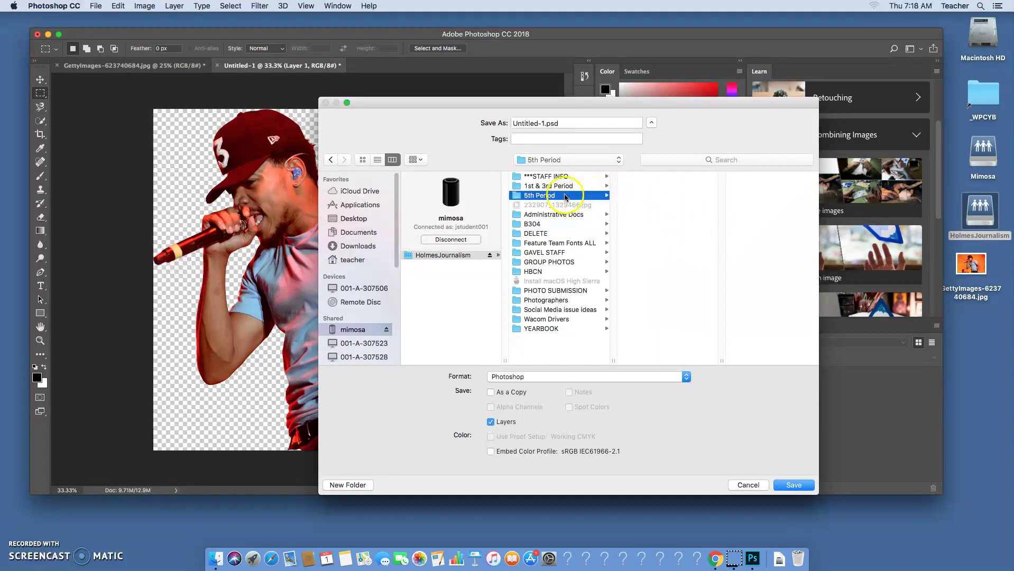
left_click(348, 485)
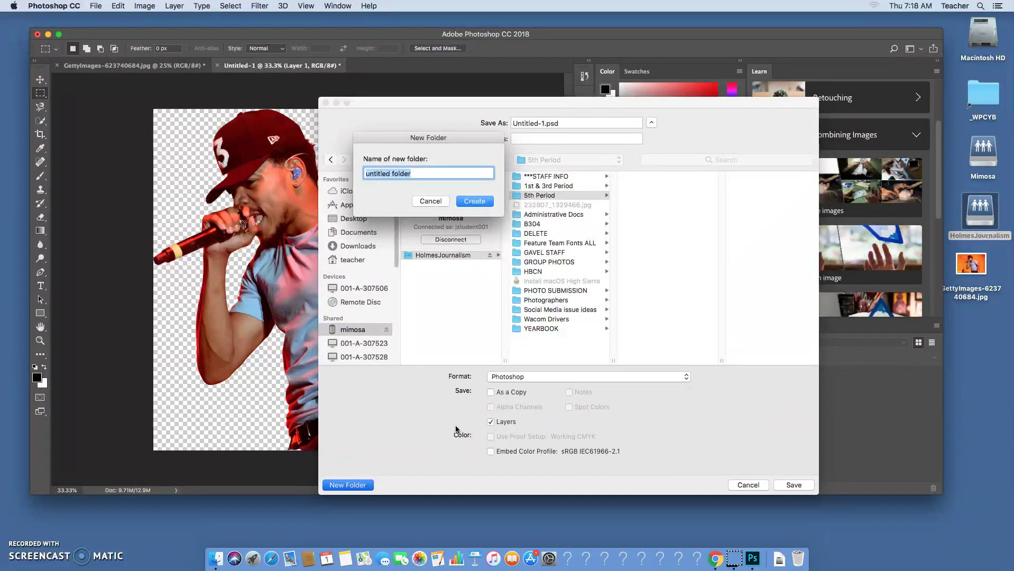
Step: Name and create the new student folder inside 5th Period
type("Singleton")
left_click(365, 174)
left_click(474, 204)
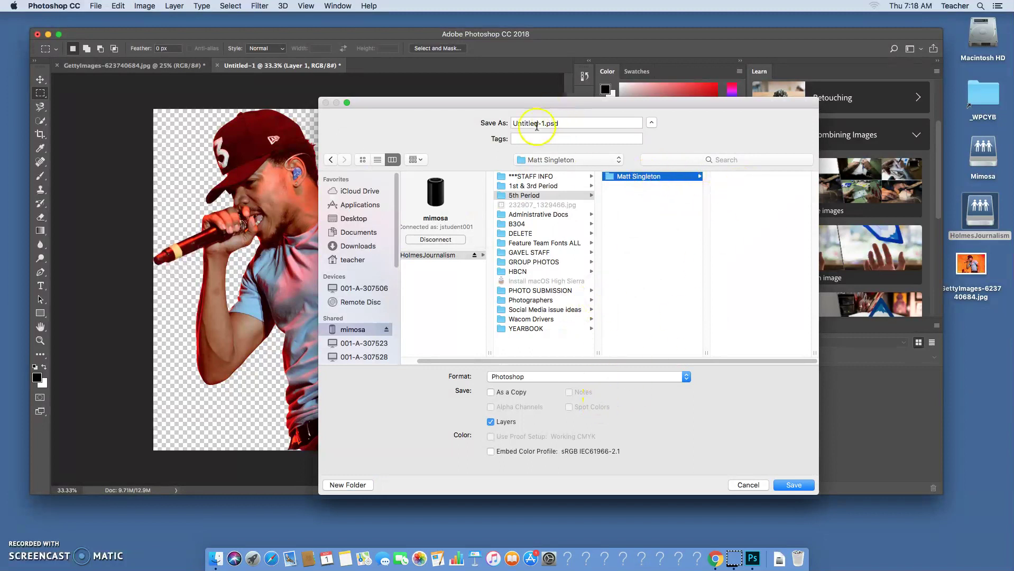
Step: Save the file as ChanceCutOut.psd, keeping maximum compatibility
left_click_drag(544, 122, 524, 122)
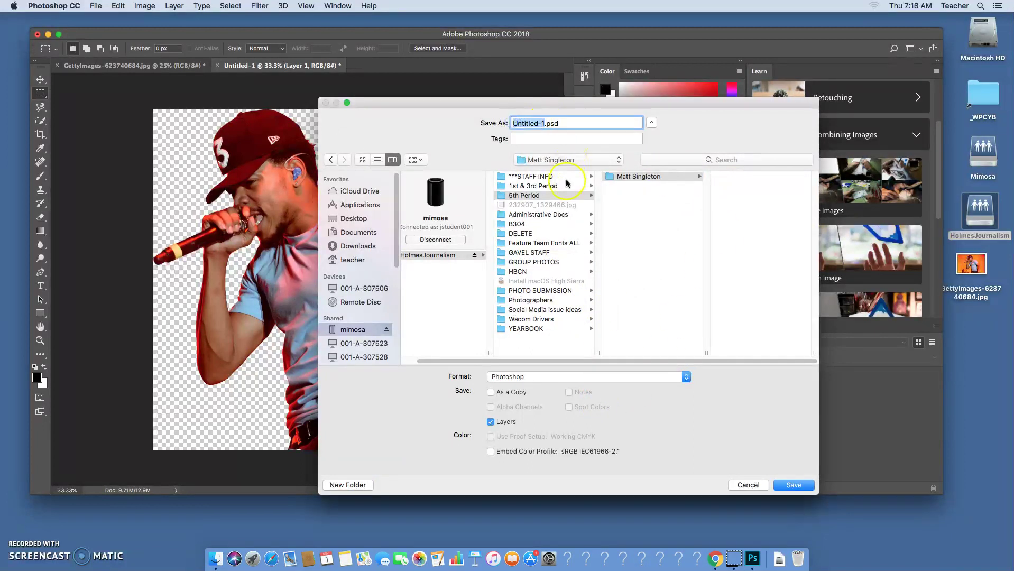
type("ChanceCutOu")
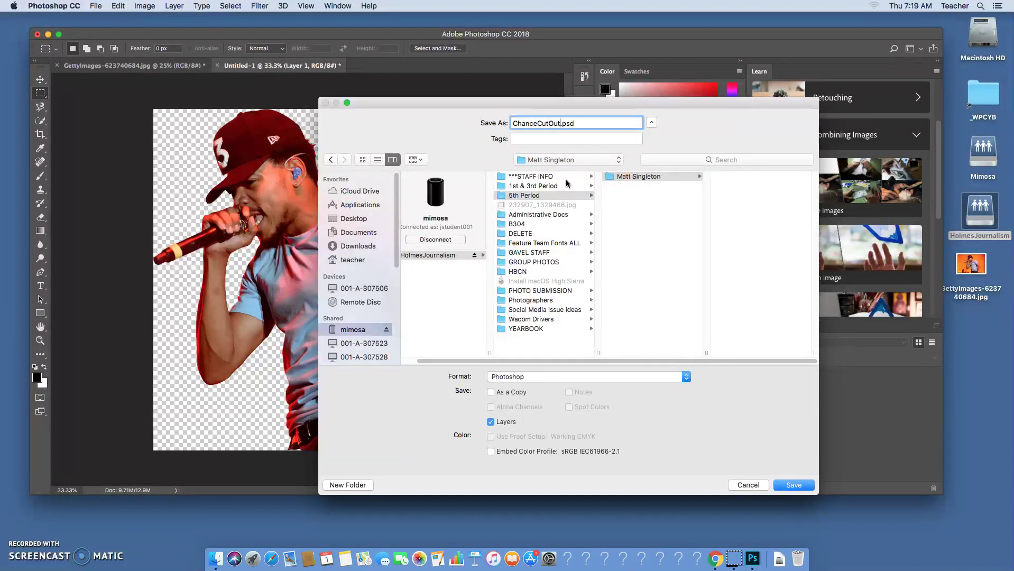
left_click(559, 123)
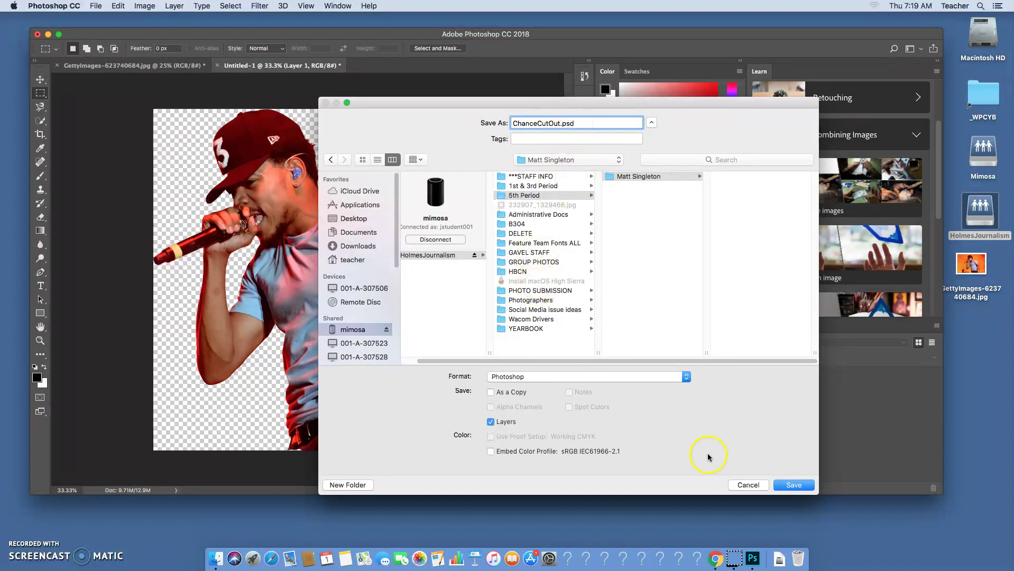
left_click(802, 486)
left_click(640, 236)
double_click(980, 211)
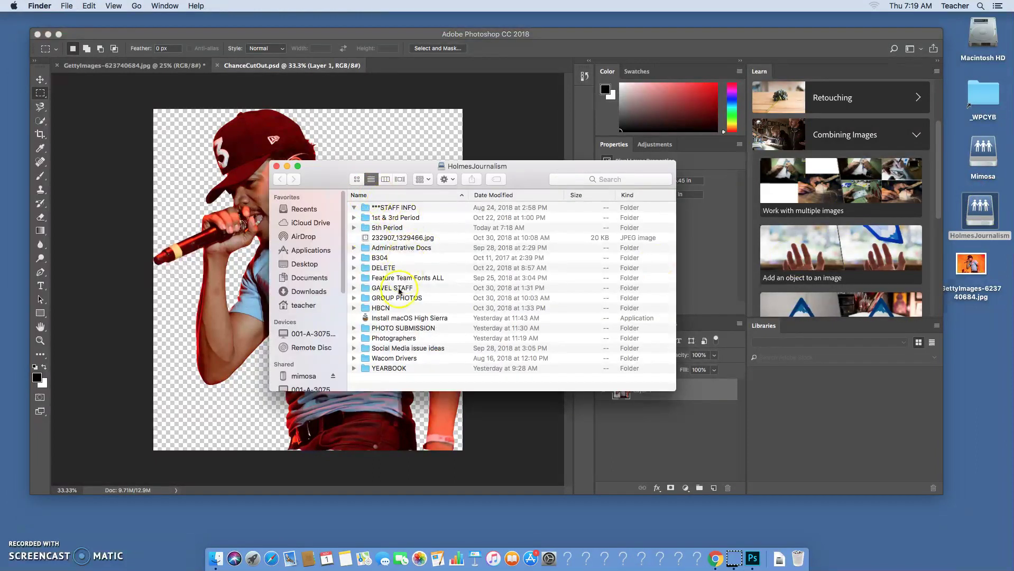
double_click(388, 228)
double_click(391, 208)
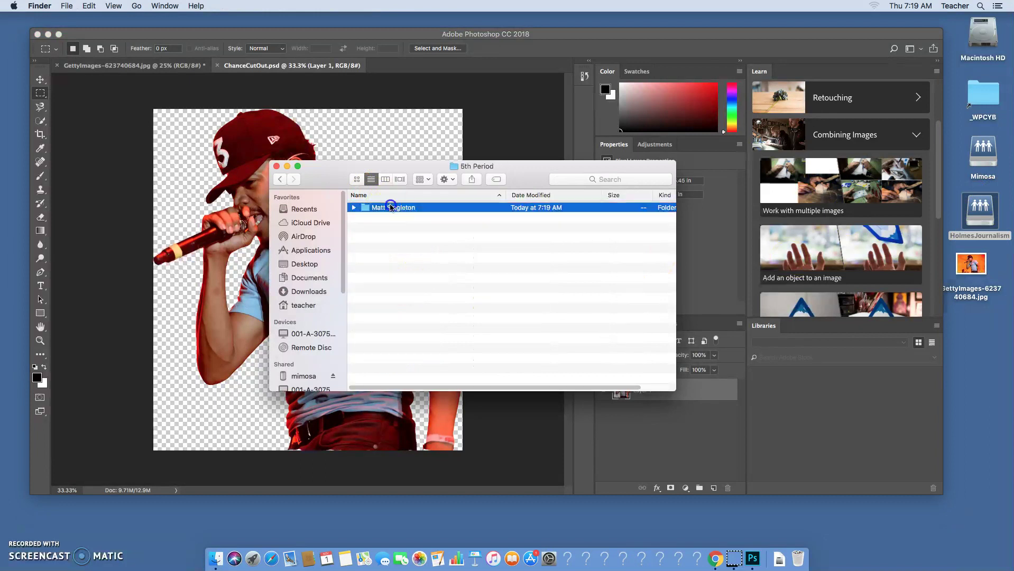
left_click(276, 166)
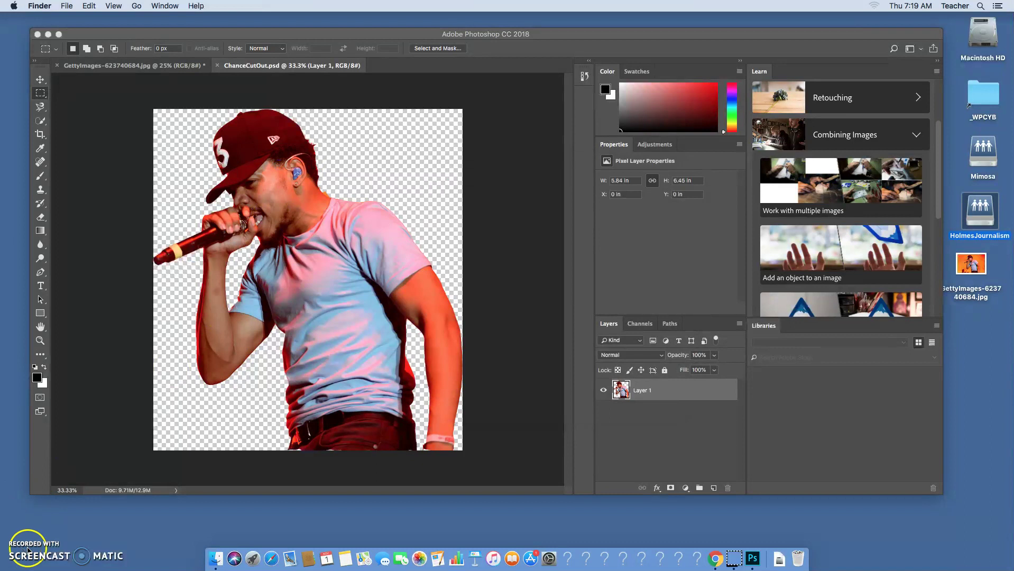